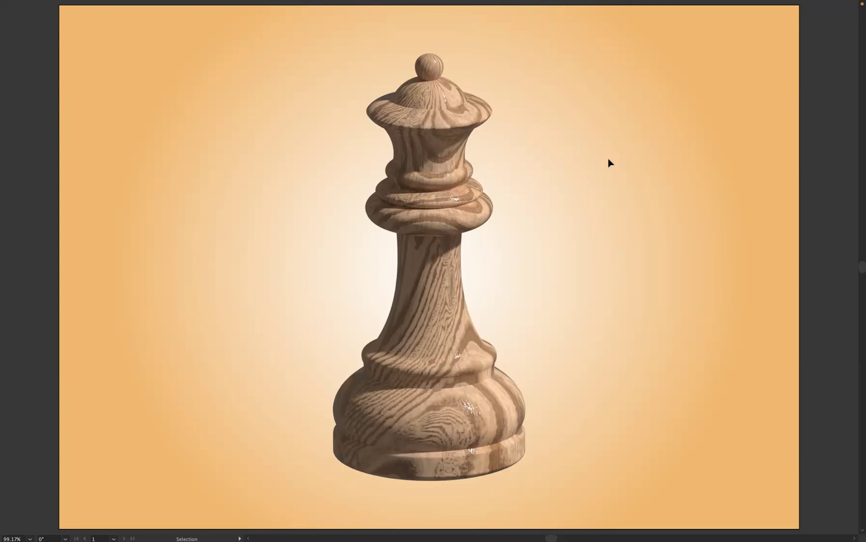
- Exit full screen and select the queen outline path in the Untitled-6 document
key("f")
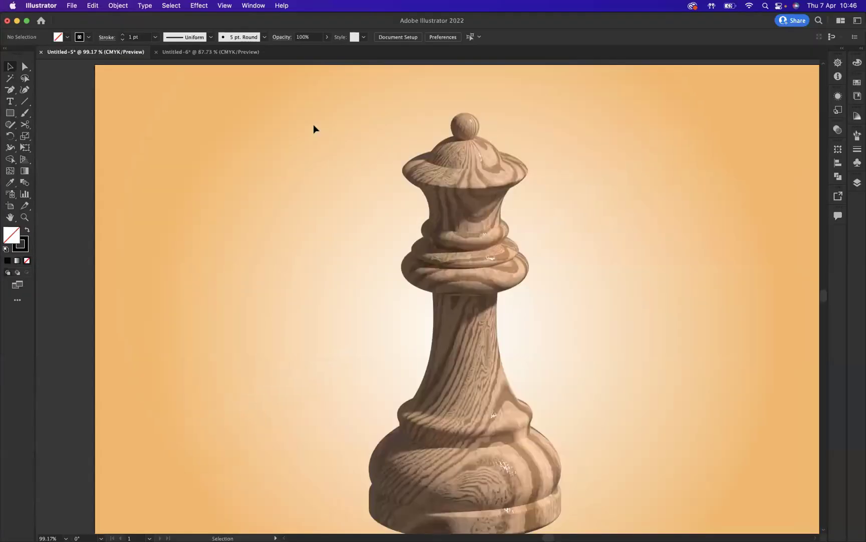
left_click(190, 52)
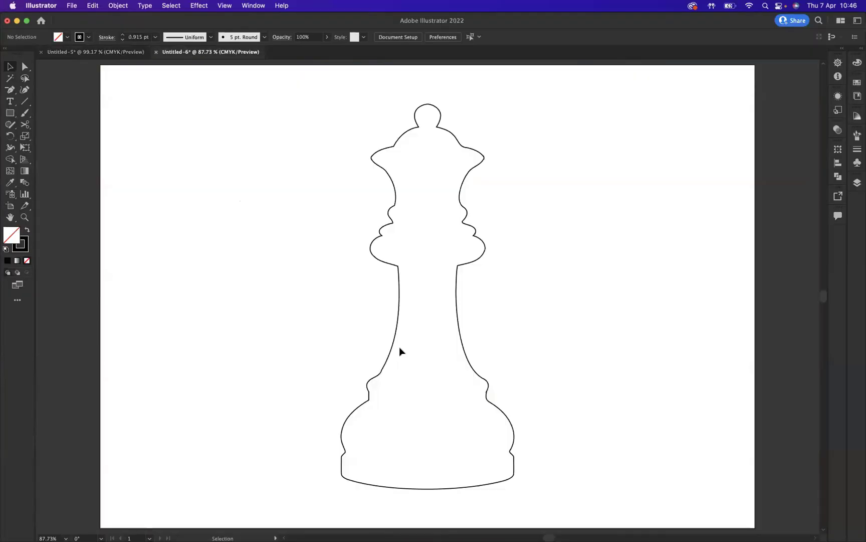
left_click_drag(304, 180, 611, 384)
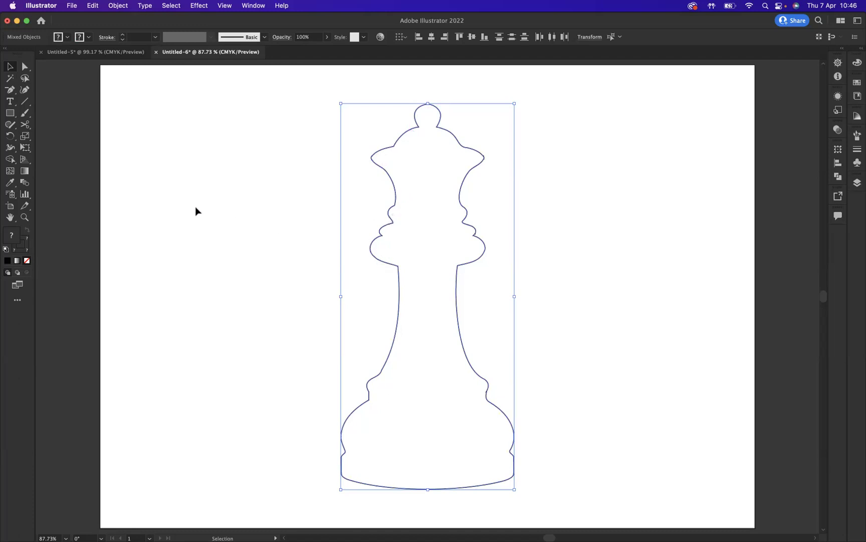
left_click(260, 198)
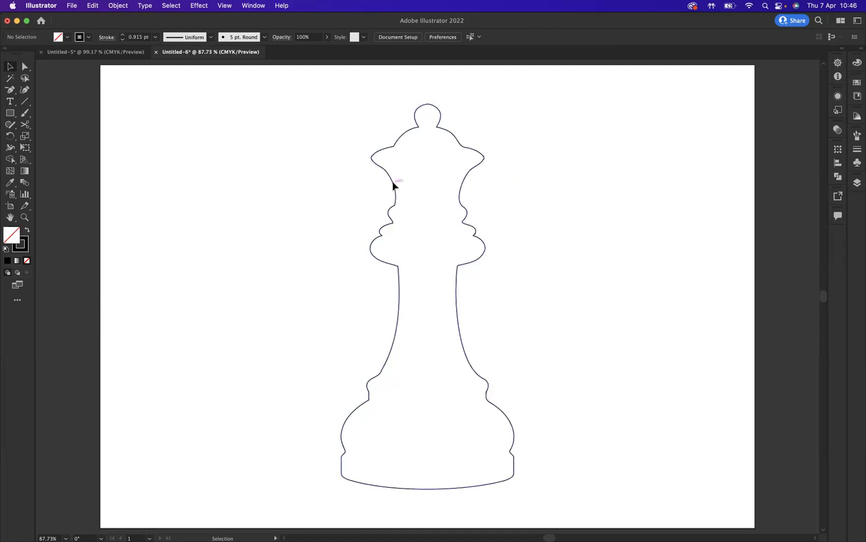
left_click(393, 185)
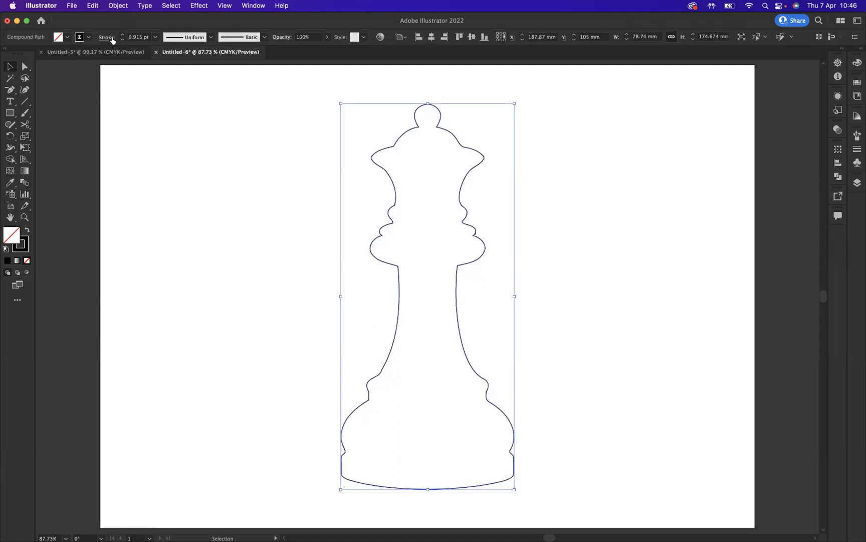
- Set the queen's stroke to None and its fill to black
left_click(67, 37)
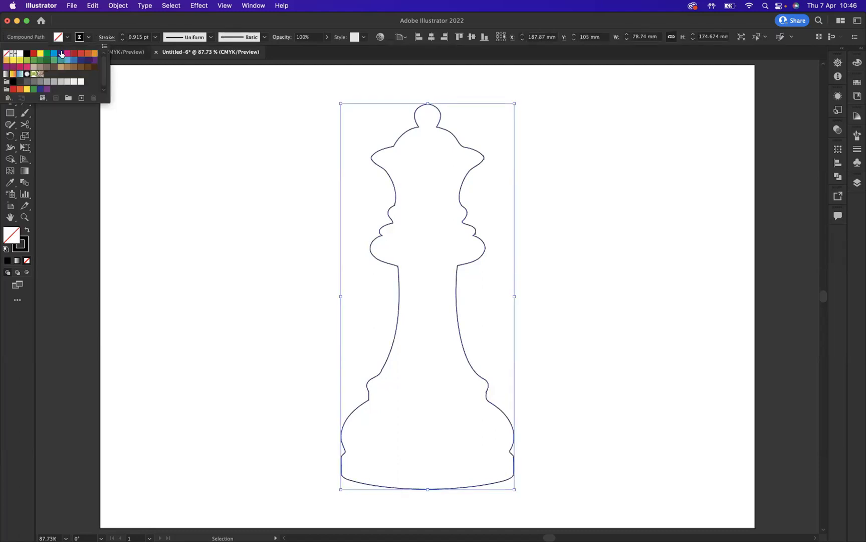
left_click(6, 54)
left_click(68, 40)
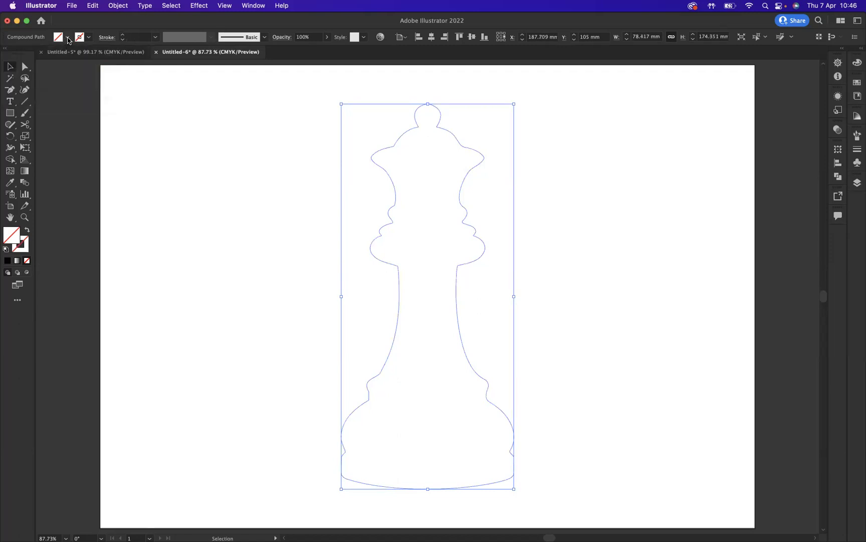
left_click(27, 53)
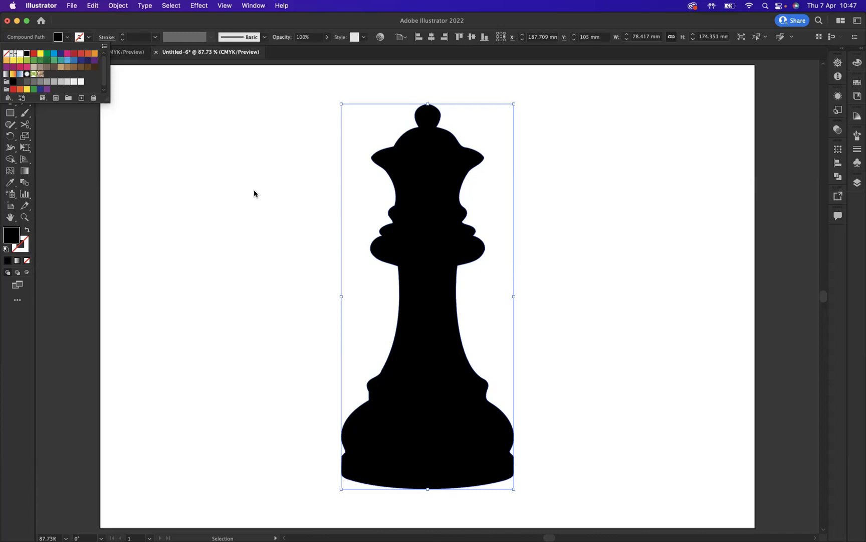
- Draw a tall rectangle over the queen's right half and select it with the silhouette
left_click(10, 114)
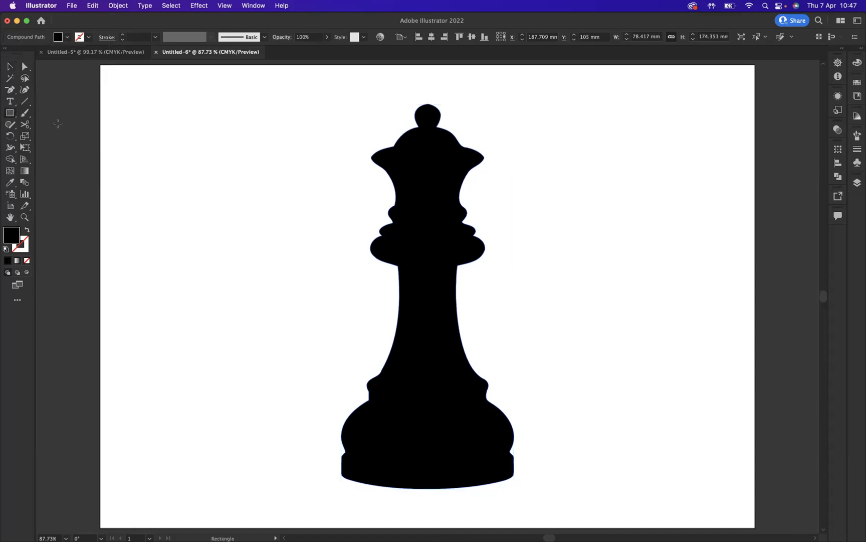
left_click_drag(428, 87, 582, 505)
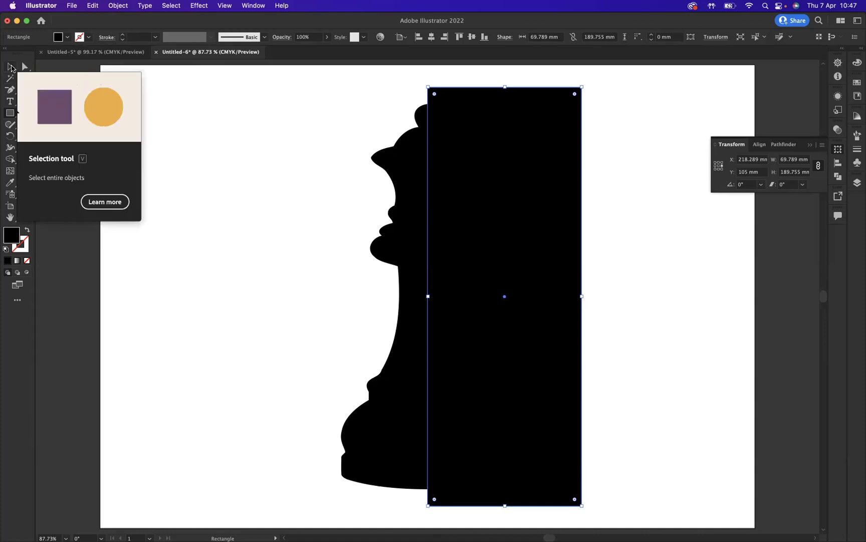
left_click(11, 66)
left_click_drag(295, 115, 597, 479)
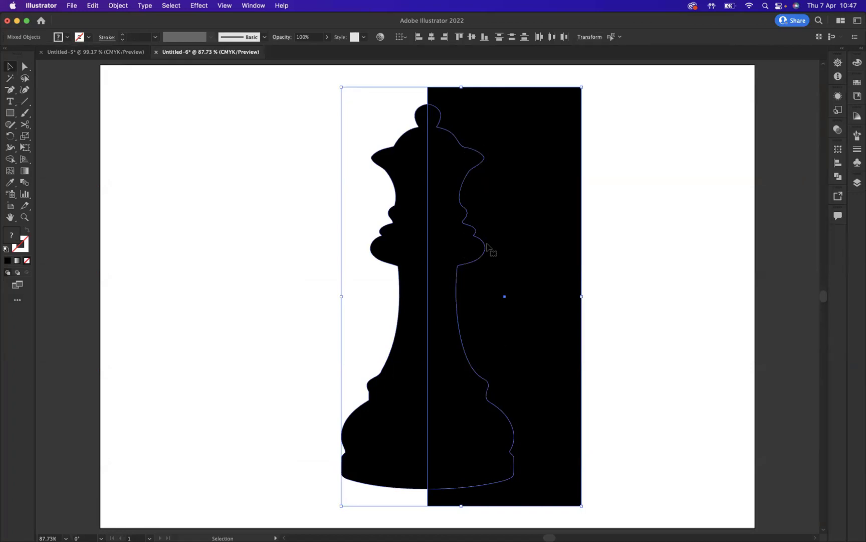
- Alt-drag with the Shape Builder to delete the right half along with the rectangle
left_click(11, 159)
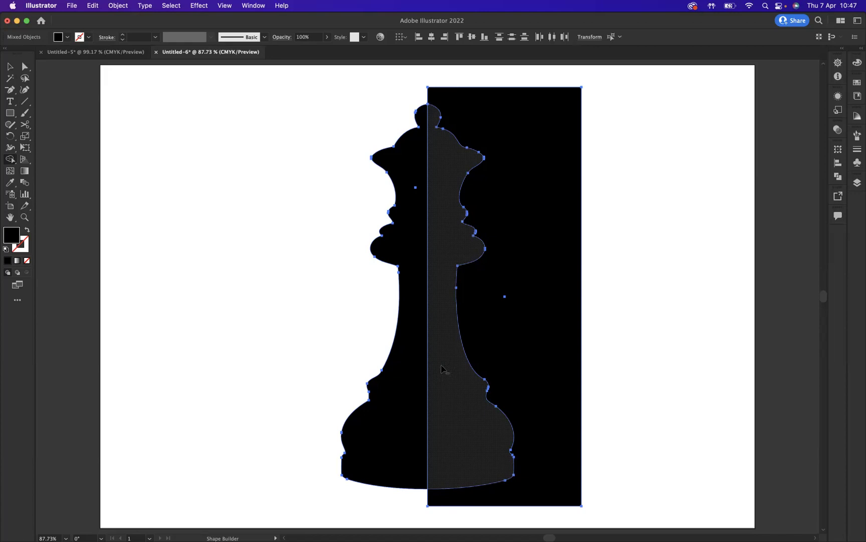
mouse_move(442, 370)
left_mouse_down()
mouse_move(459, 349)
mouse_move(482, 344)
mouse_move(510, 321)
left_mouse_up()
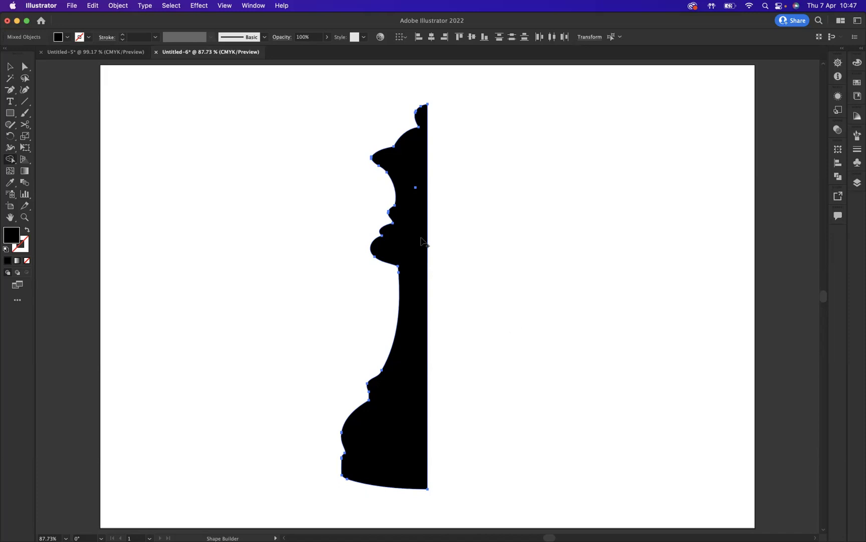
left_click(10, 66)
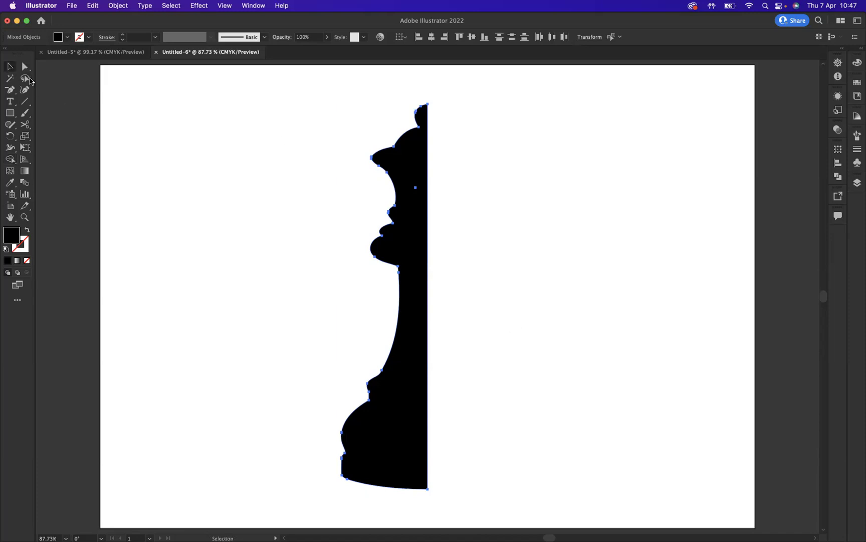
- Select the half queen silhouette and bring up Effect > 3D and Materials
left_click(249, 160)
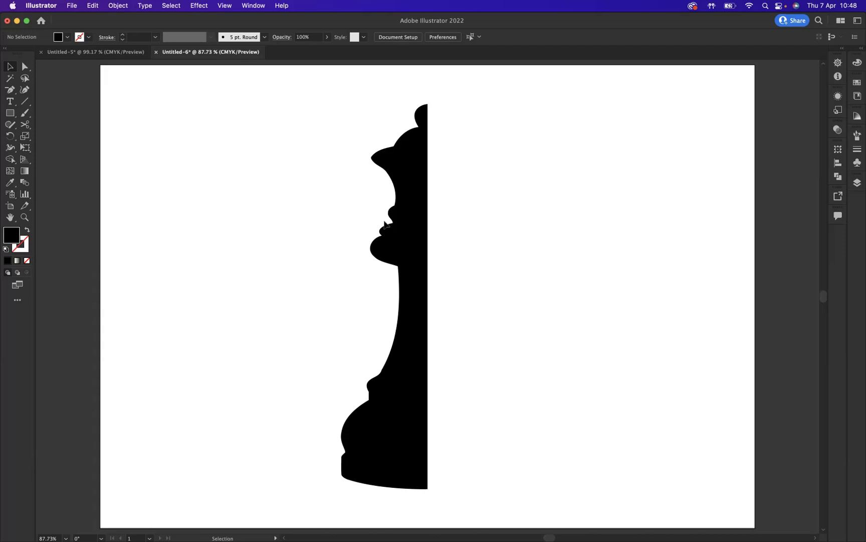
left_click(414, 172)
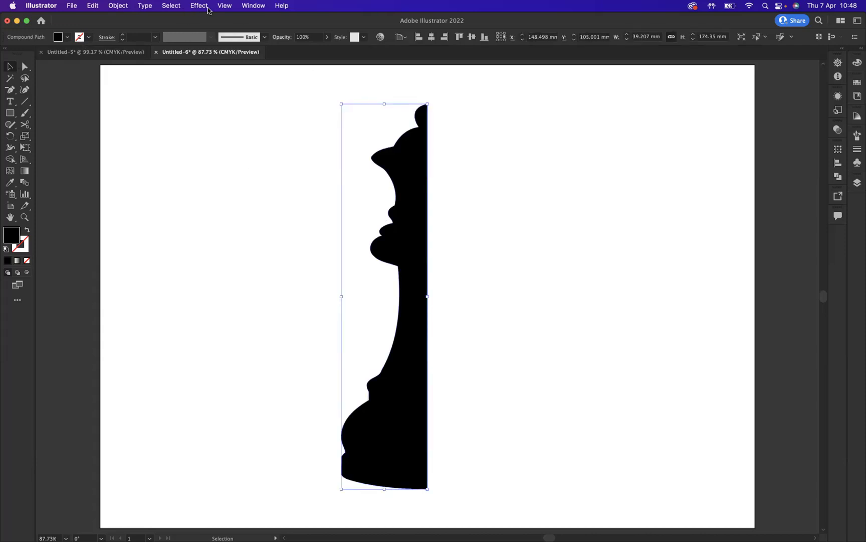
left_click(207, 7)
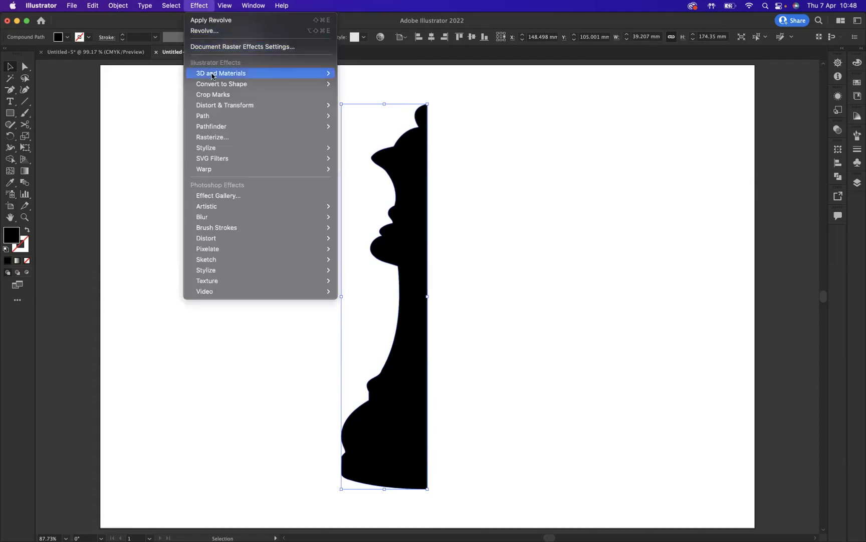
mouse_move(216, 76)
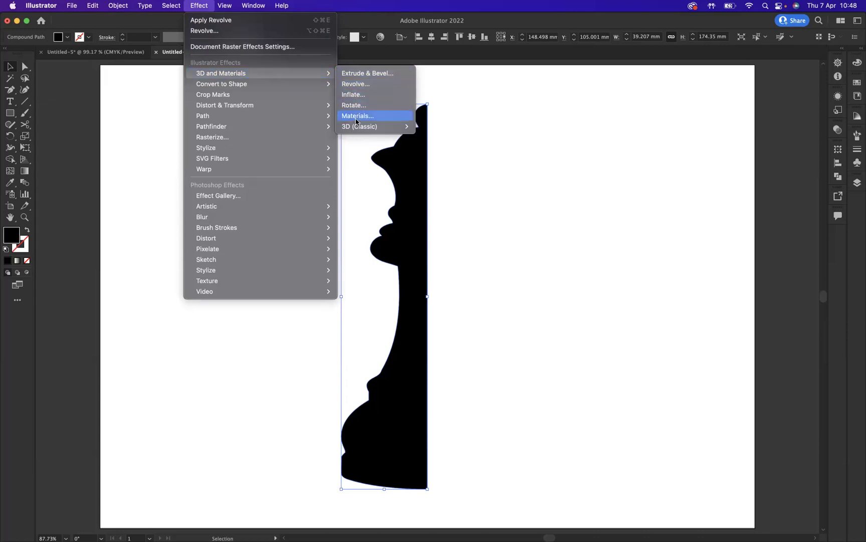
- Revolve the half silhouette around its right edge, keeping the Off-Axis Front pose after a test rotation
left_click(359, 86)
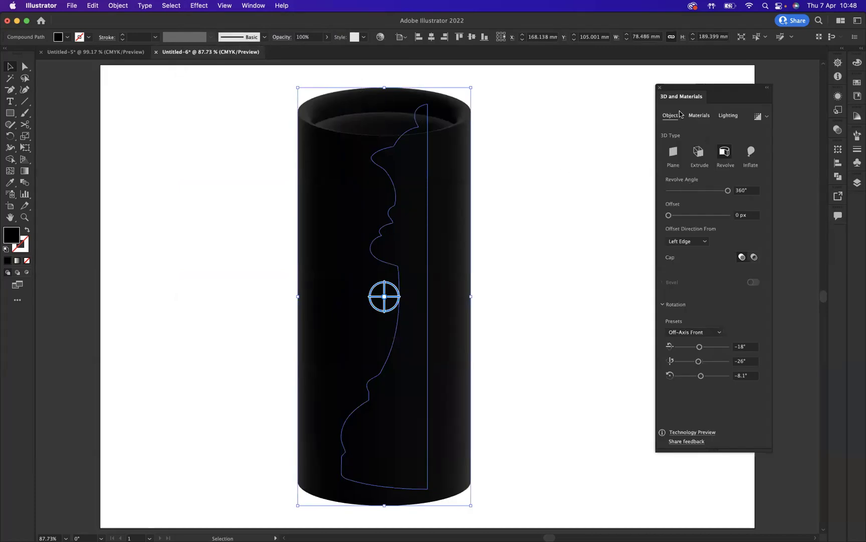
left_click_drag(677, 92, 644, 86)
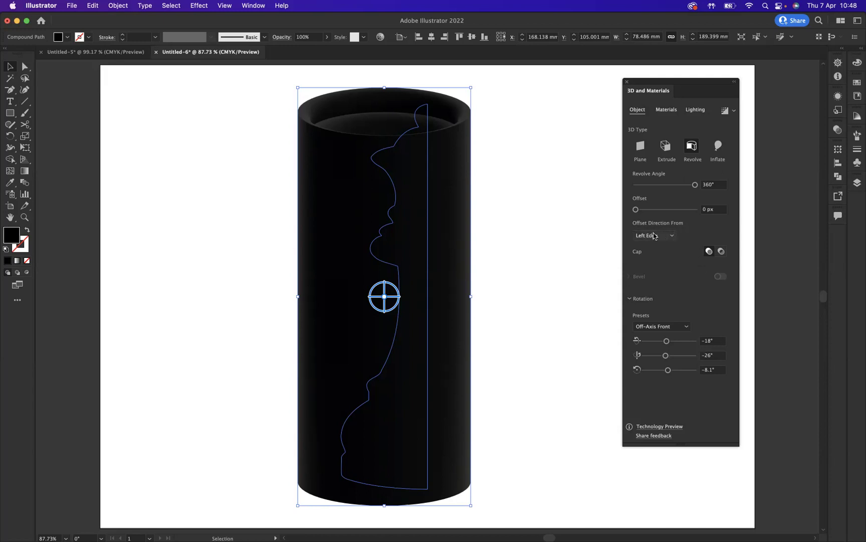
left_click(674, 238)
left_click(647, 257)
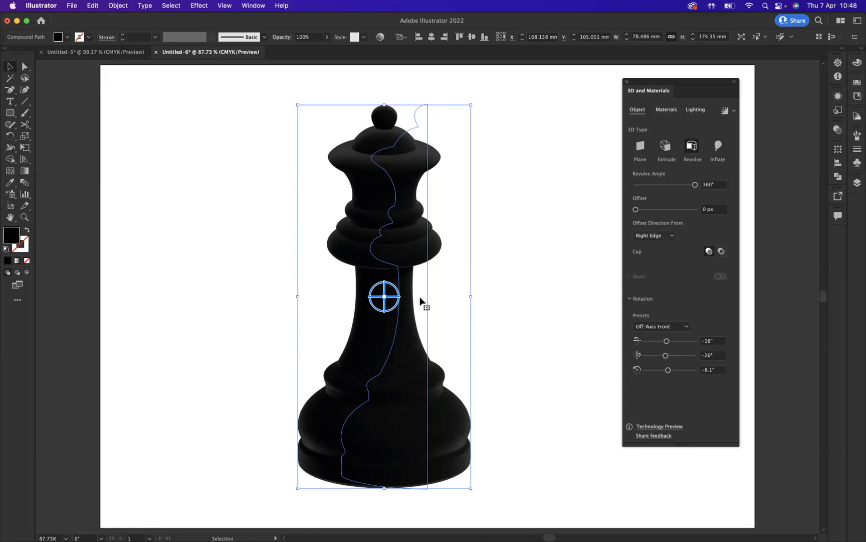
mouse_move(384, 296)
left_mouse_down()
mouse_move(388, 303)
mouse_move(369, 291)
mouse_move(391, 308)
left_mouse_up()
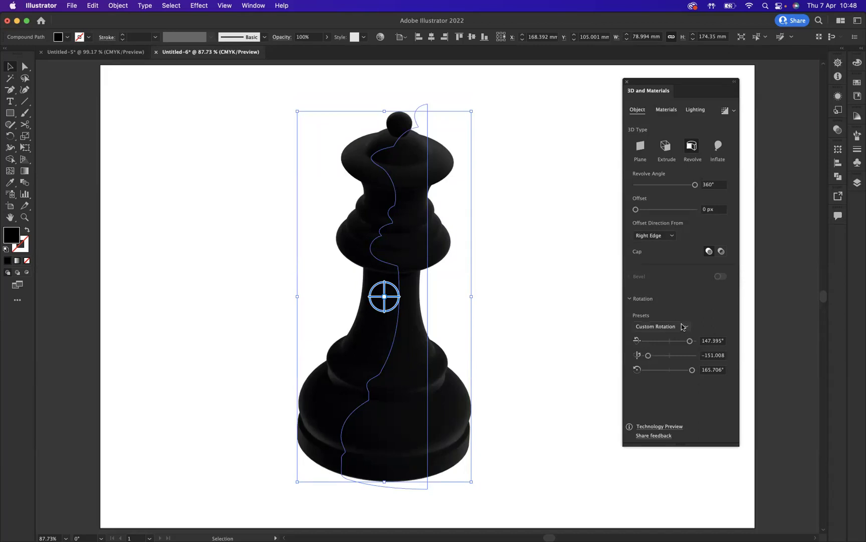
key("super+z")
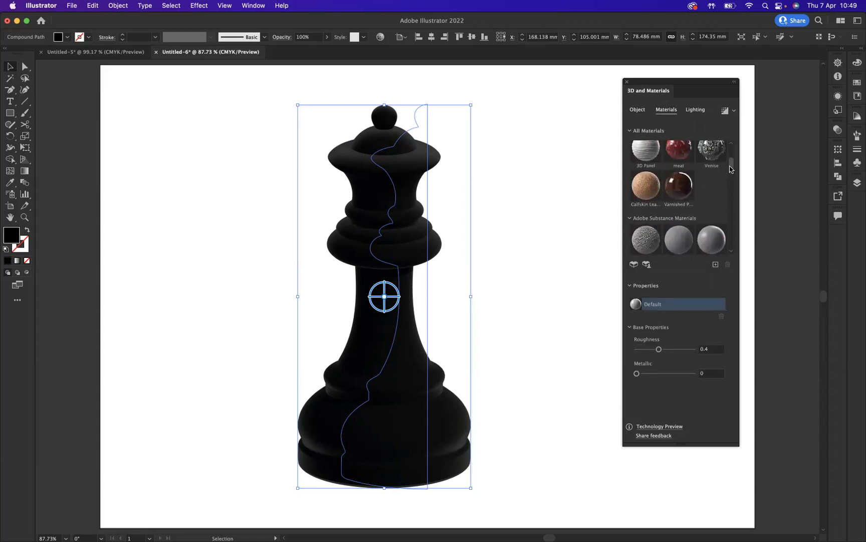
- Try Larch Wood, Ash Wood Parquet English and Natural Chestnut, settling on Larch Wood Varnished
left_click_drag(730, 165, 733, 239)
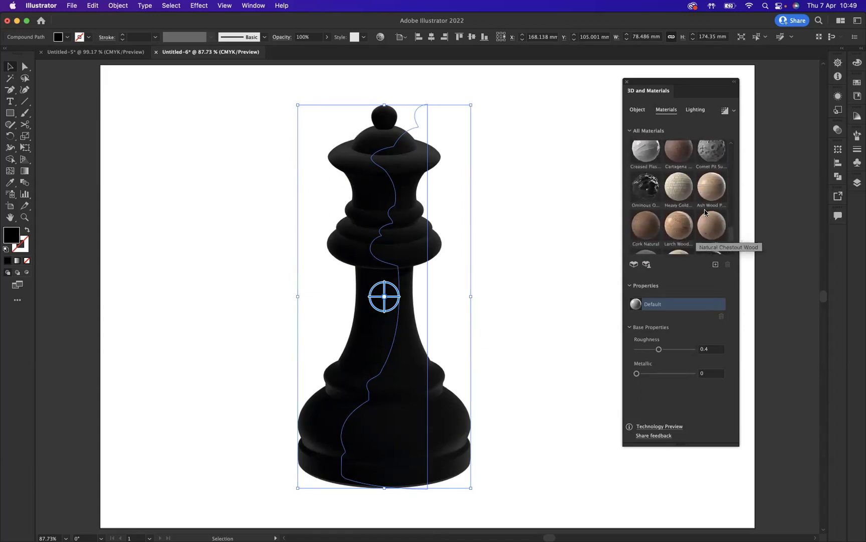
left_click(677, 229)
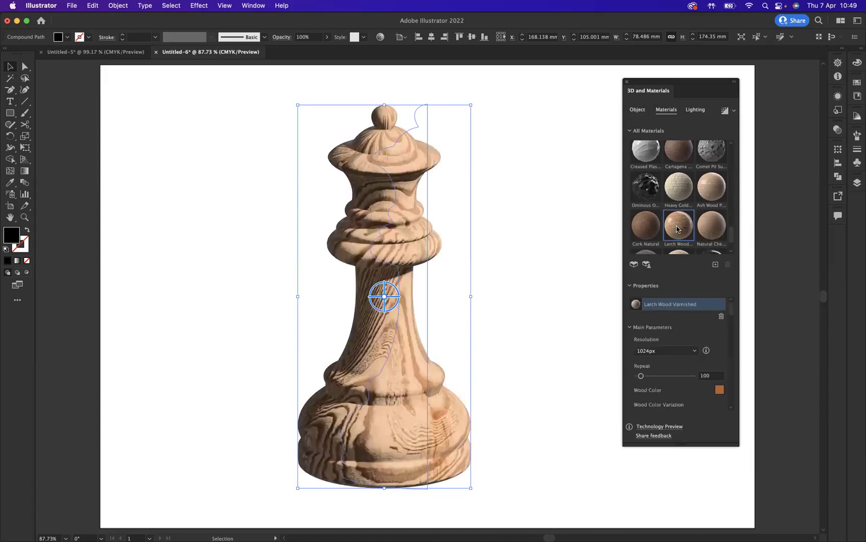
left_click(714, 191)
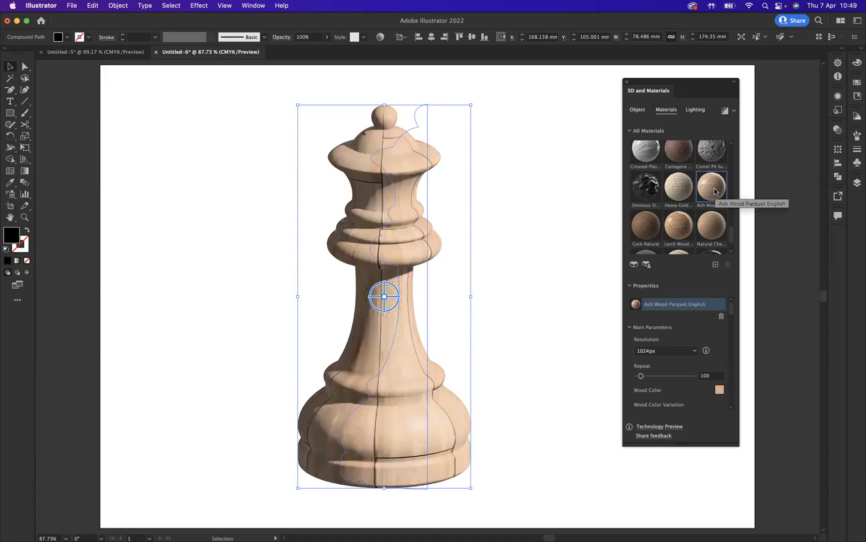
left_click(714, 224)
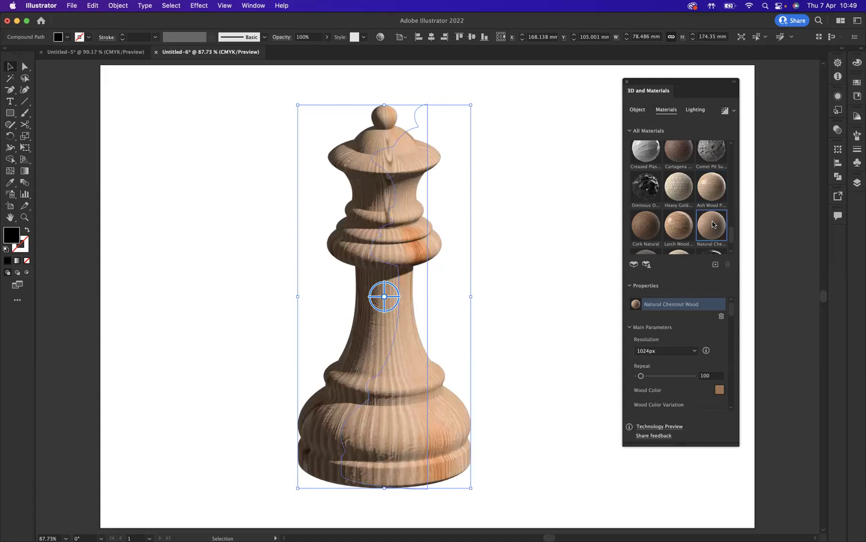
left_click(685, 228)
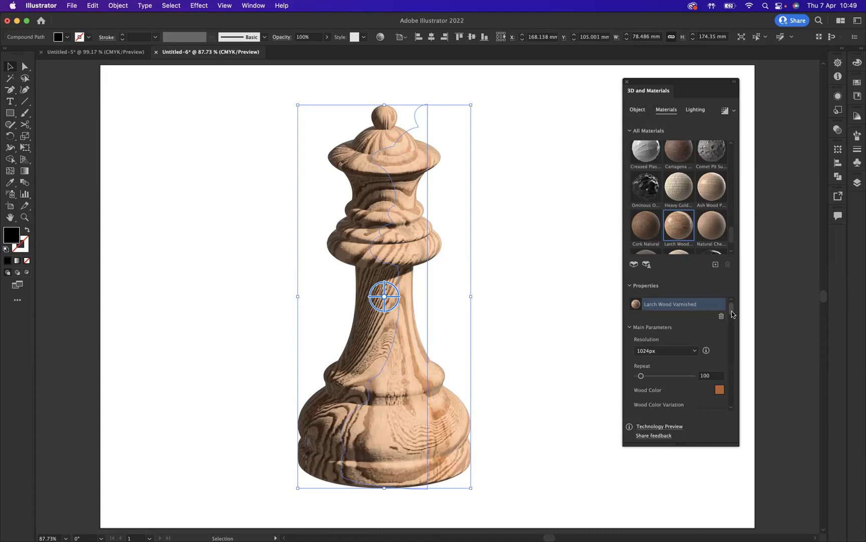
- Set the wood grain Repeat to 215 and Knots Amounts to 0.66
left_click_drag(733, 315, 732, 323)
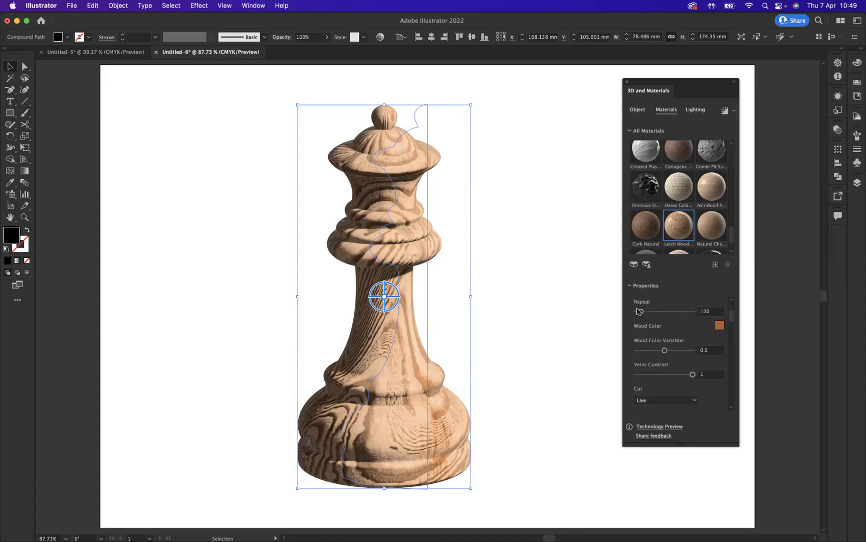
left_click_drag(642, 311, 649, 312)
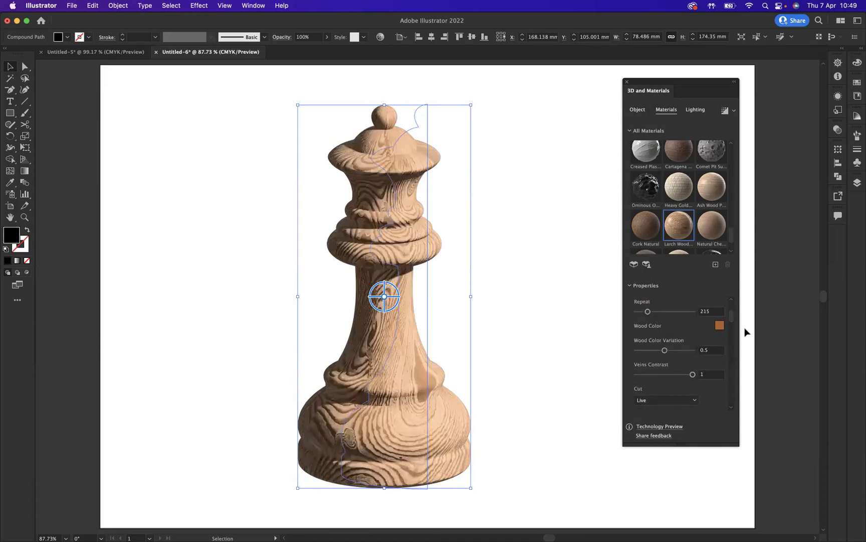
scroll(732, 323, "down", 3)
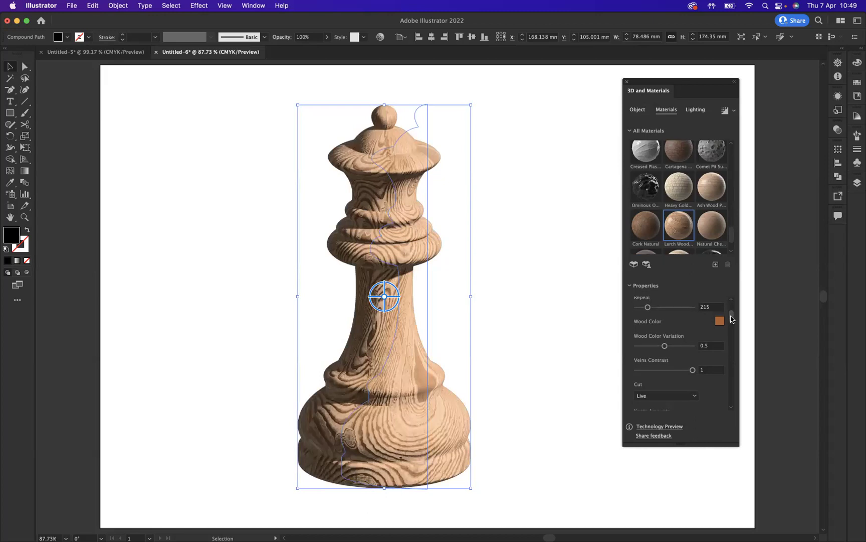
scroll(732, 323, "down", 4)
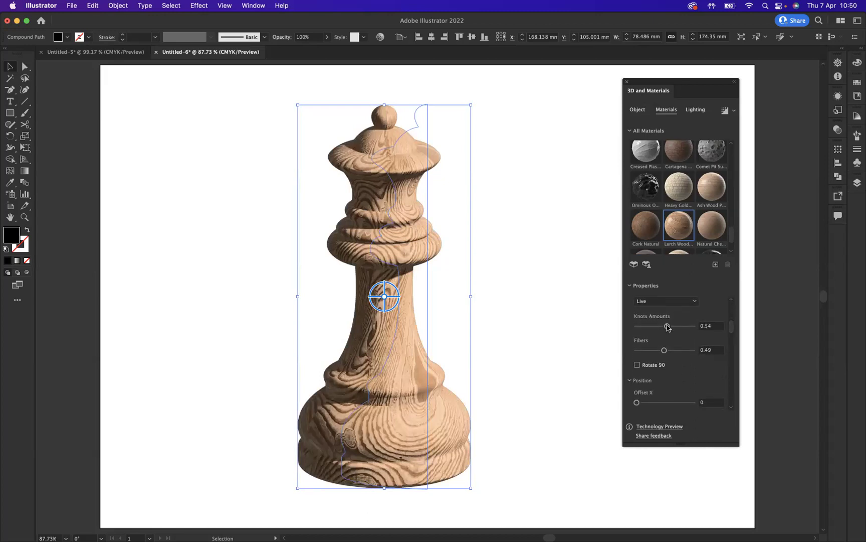
left_click_drag(669, 327, 676, 329)
- Lower Varnish Color Intensity to 0.22 and raise Scratches Scale to 0.76
scroll(733, 333, "down", 2)
mouse_move(733, 333)
left_mouse_down()
mouse_move(732, 354)
mouse_move(732, 347)
left_mouse_up()
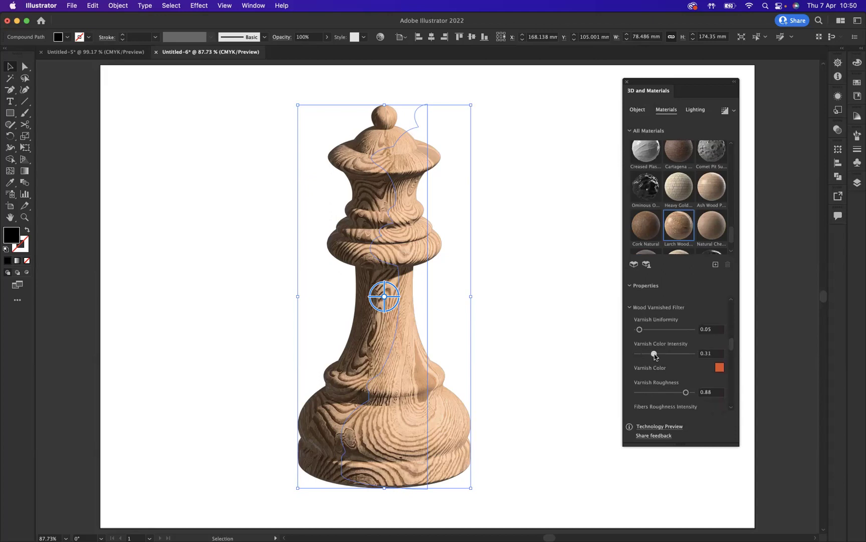
left_click_drag(653, 353, 649, 354)
left_click_drag(730, 343, 731, 375)
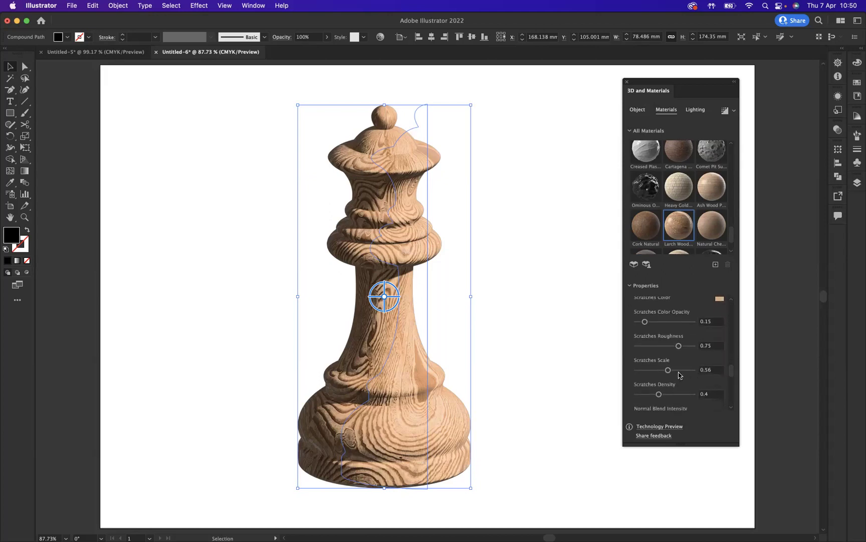
left_click_drag(668, 370, 671, 396)
- Preview the Diffuse, Top Left and Right lighting presets, then return to Standard
left_click(696, 110)
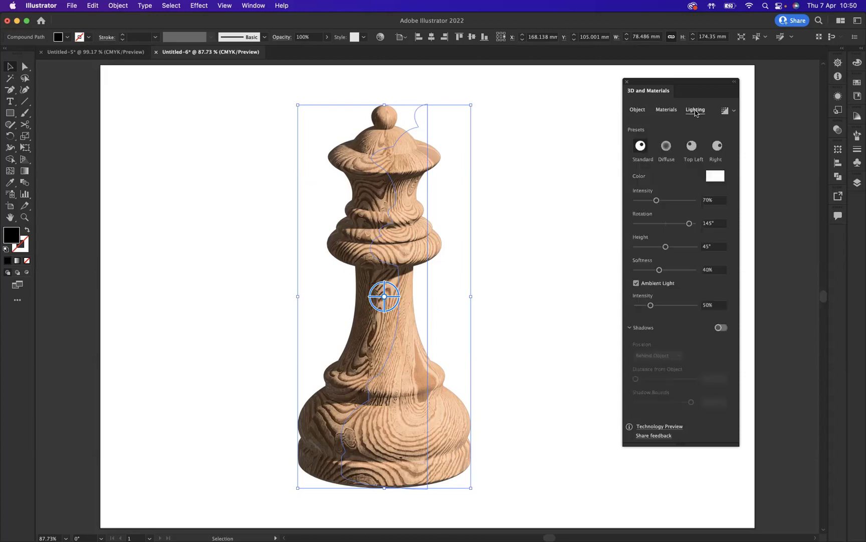
left_click(662, 147)
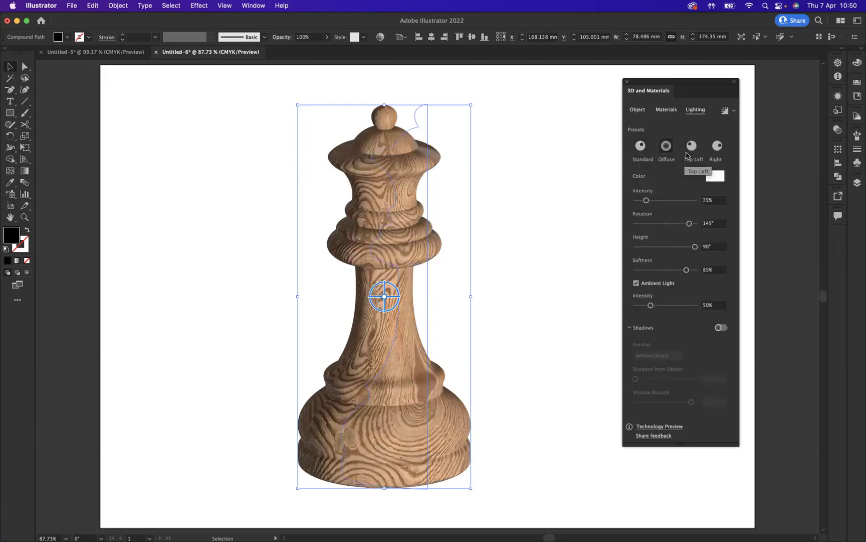
left_click(694, 146)
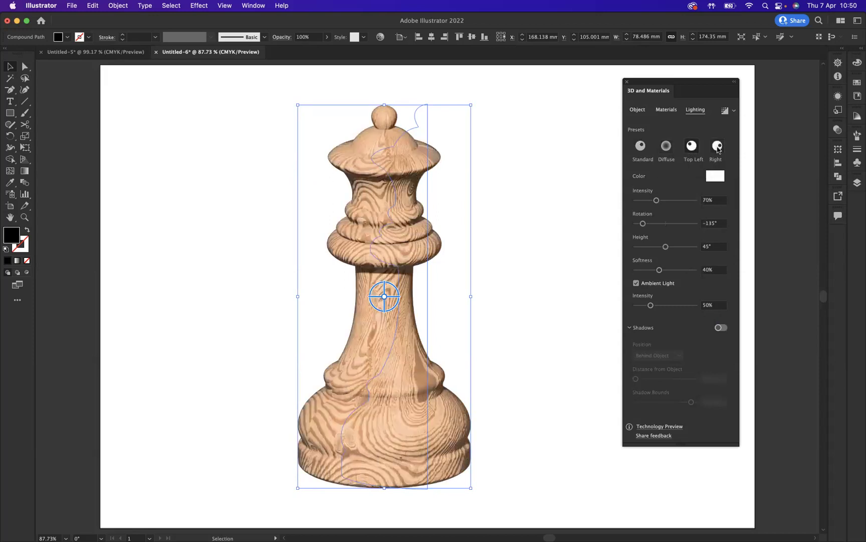
left_click(718, 146)
left_click(641, 146)
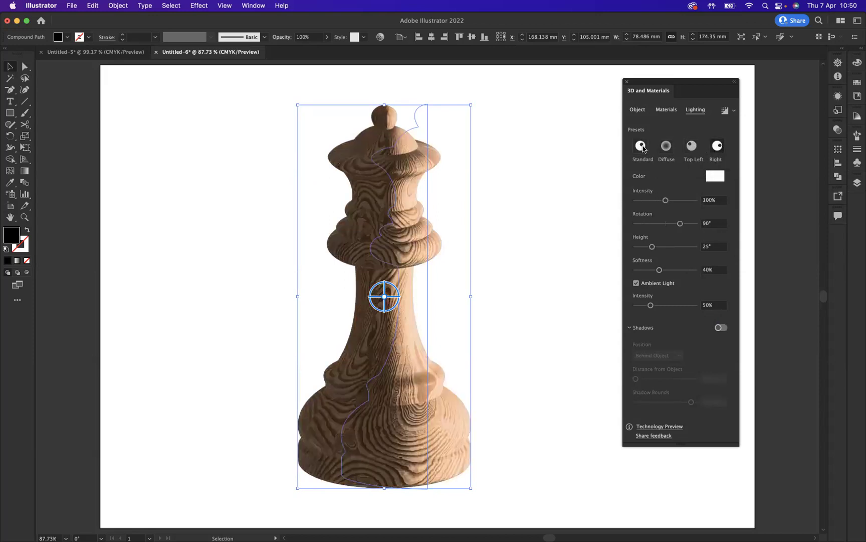
left_click(641, 146)
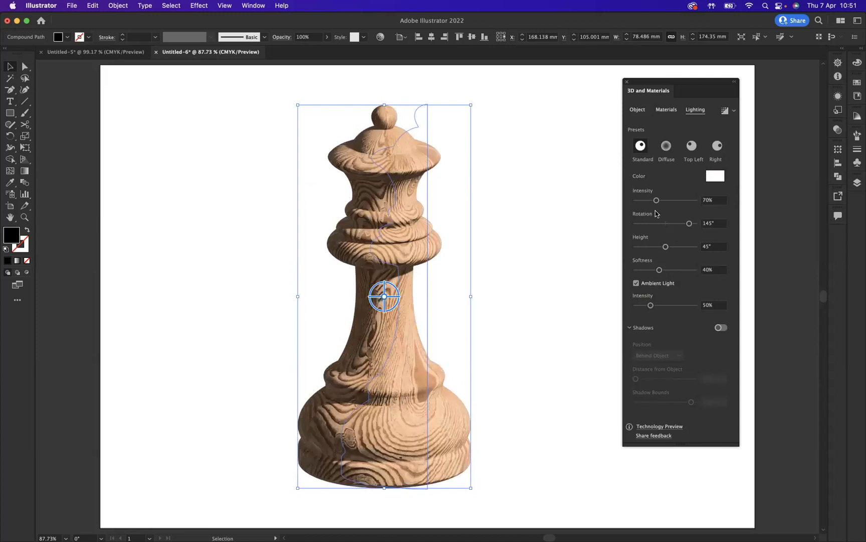
- Set light intensity to 74% and height to 65°, leaving shadows off after a trial
left_click_drag(656, 200, 691, 225)
mouse_move(668, 246)
left_mouse_down()
mouse_move(686, 246)
mouse_move(661, 249)
mouse_move(679, 253)
left_mouse_up()
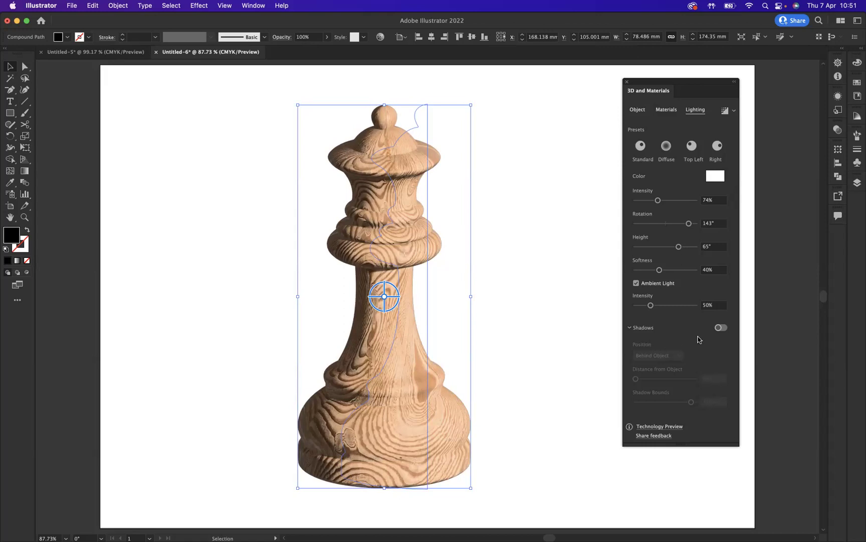
left_click(720, 328)
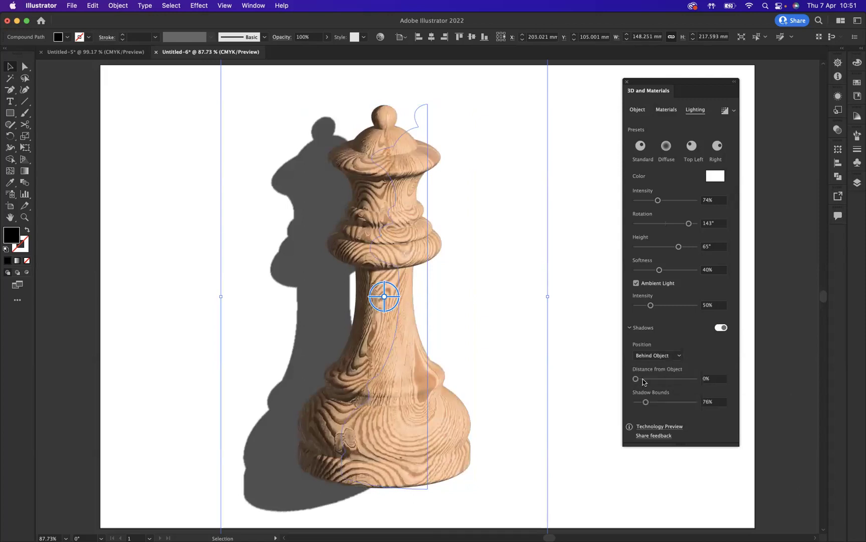
left_click(719, 328)
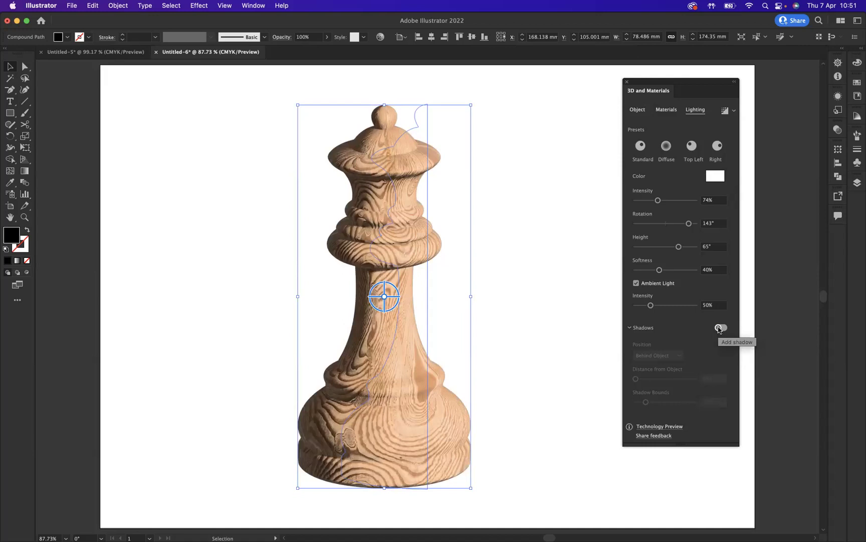
- Render the queen with Ray Tracing at High quality and Reduce Noise enabled
left_click(735, 112)
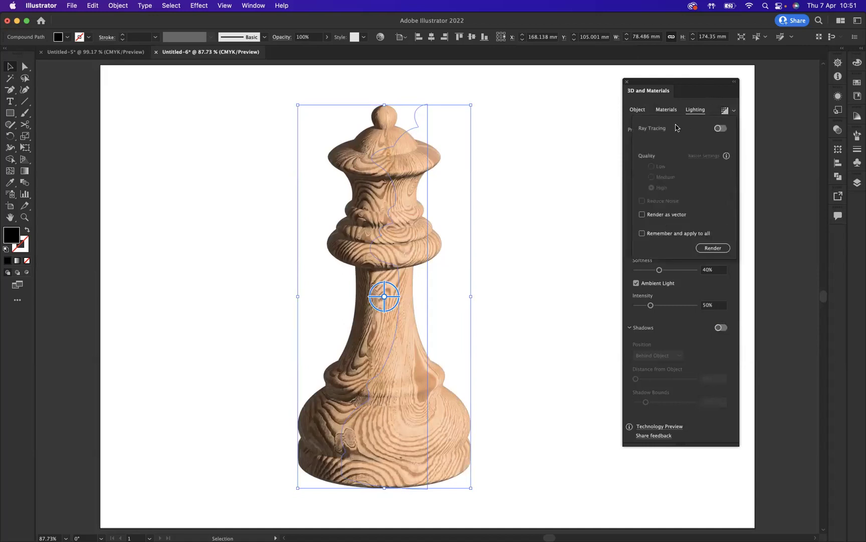
left_click(719, 129)
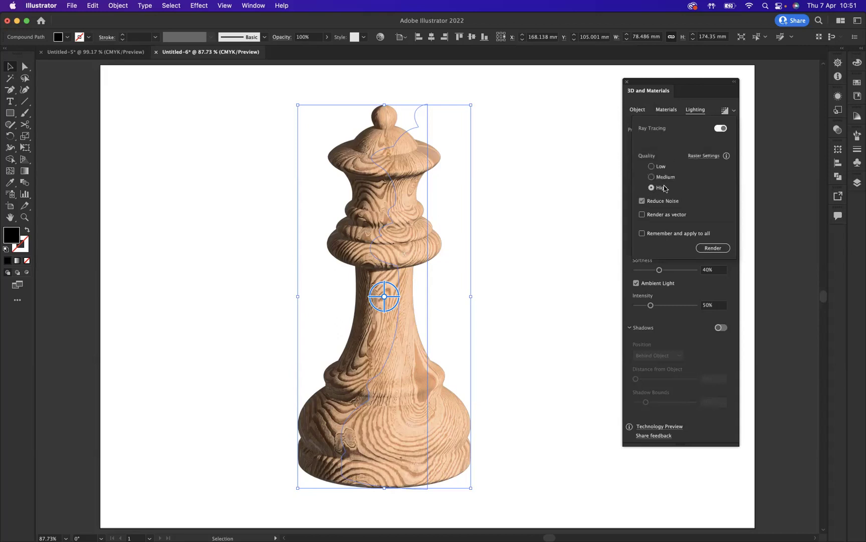
left_click(713, 249)
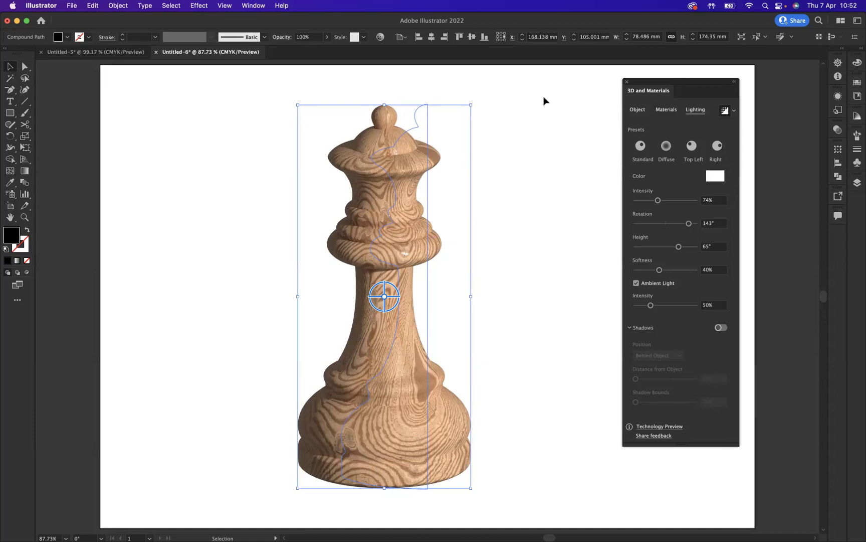
- Close the 3D panel and expand the queen's 3D appearance into flat artwork
left_click(627, 81)
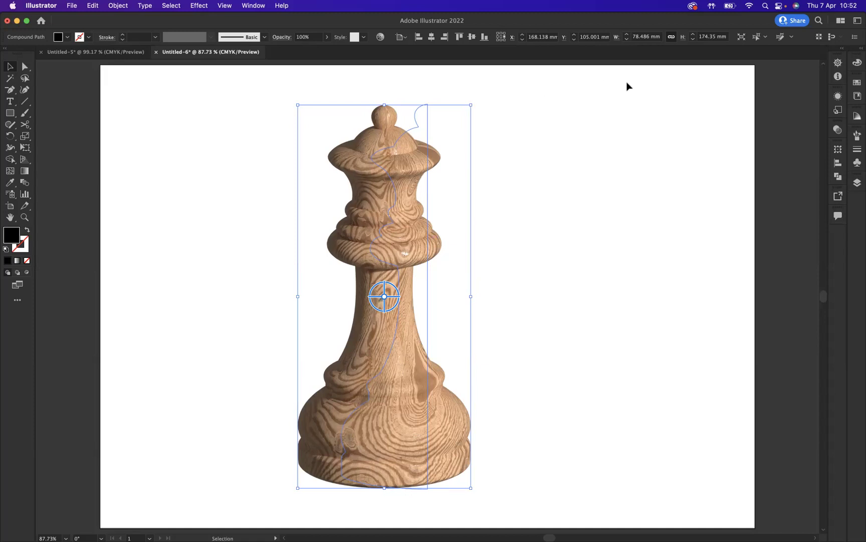
left_click(118, 6)
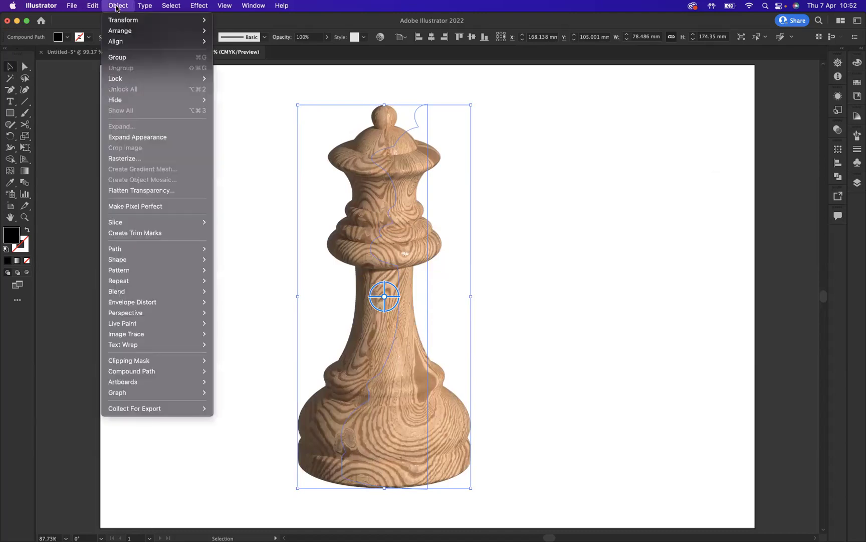
left_click(121, 136)
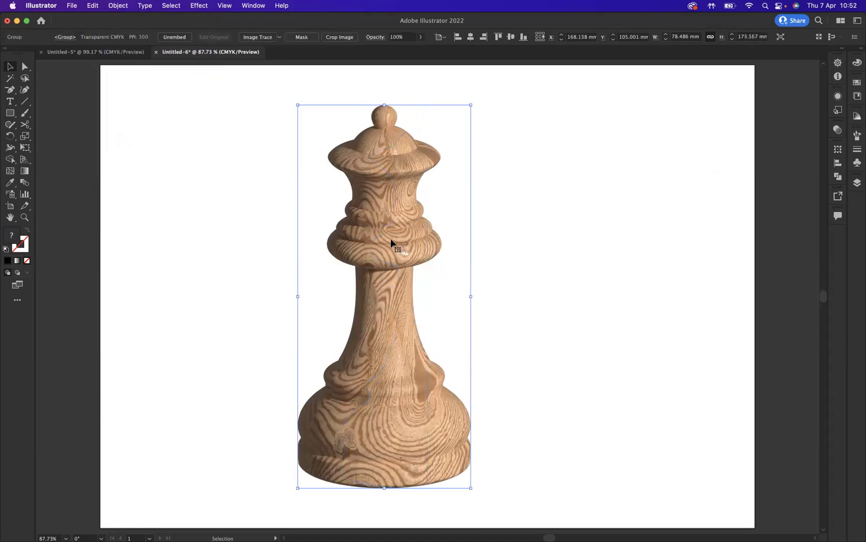
- Centre the chess piece horizontally and vertically on the artboard
left_click_drag(391, 243, 437, 247)
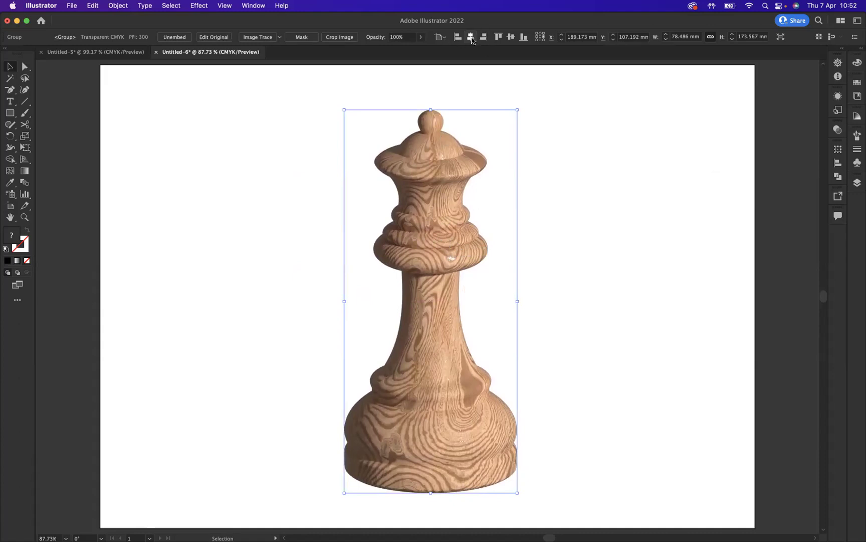
left_click(471, 38)
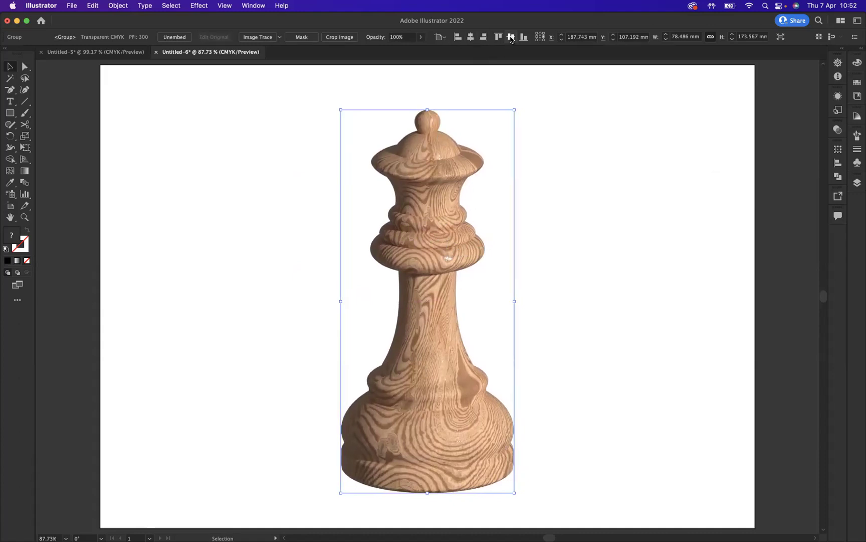
left_click(511, 37)
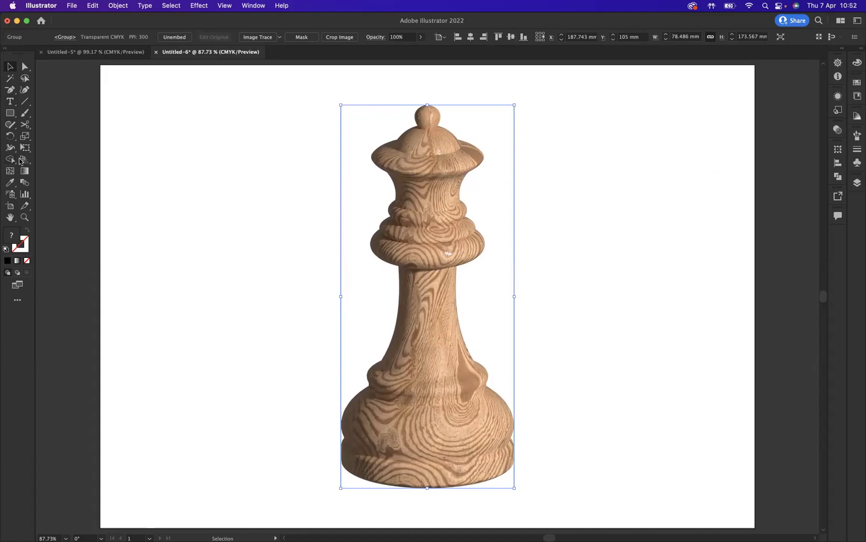
- Draw a rectangle covering the whole artboard
left_click(139, 181)
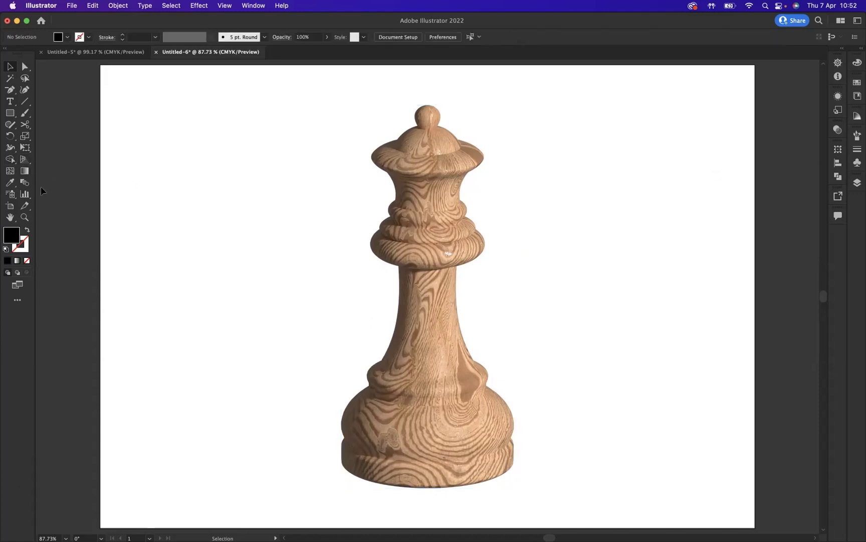
left_click(10, 113)
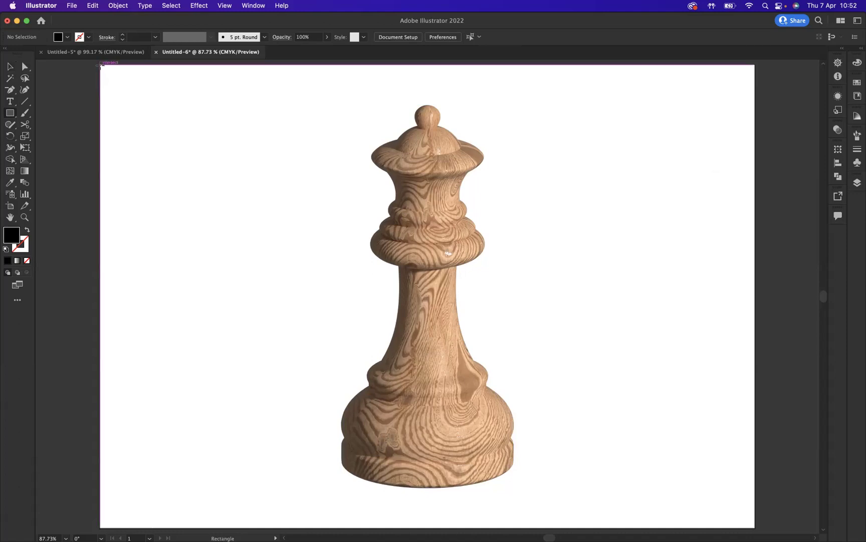
left_click_drag(101, 64, 755, 527)
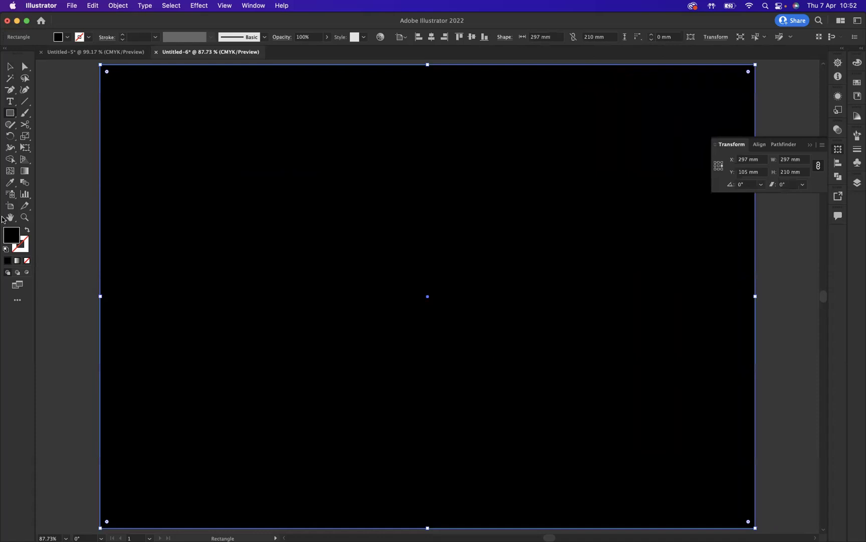
- Fill the rectangle with a radial gradient ending in yellow darkened with 19% black
left_click(17, 261)
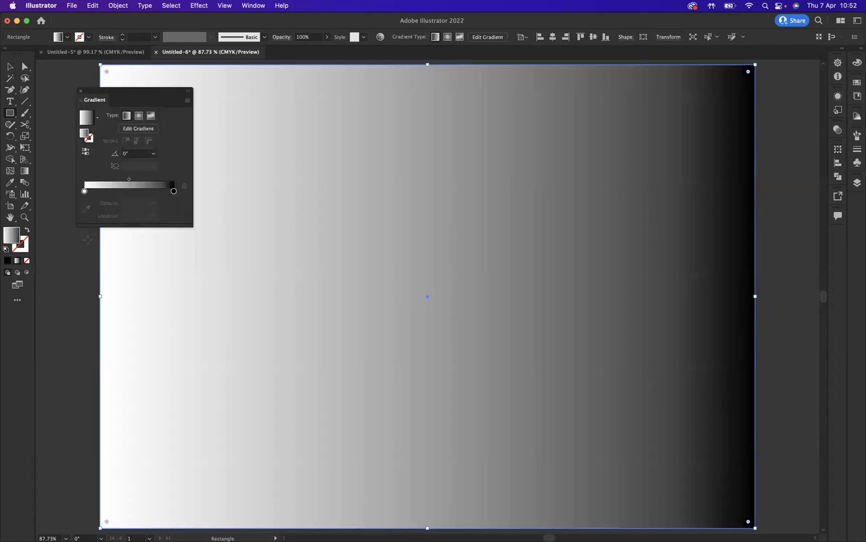
left_click(173, 192)
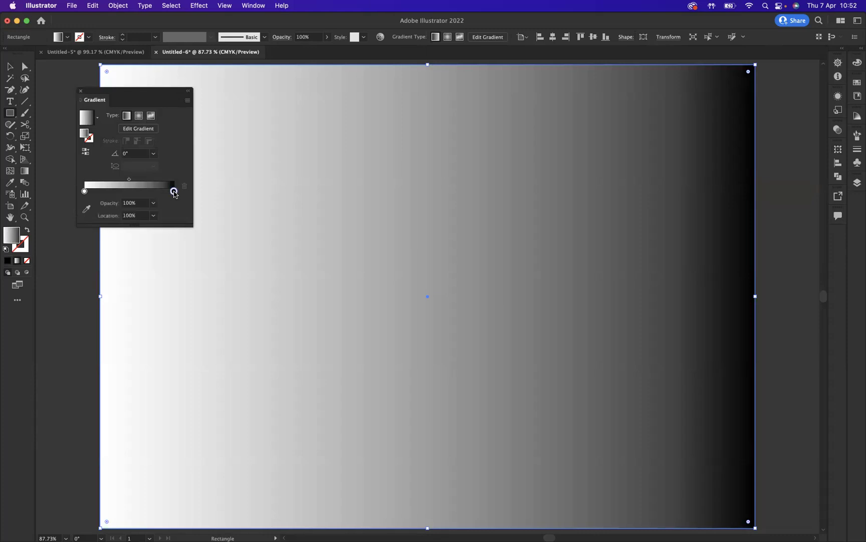
double_click(174, 192)
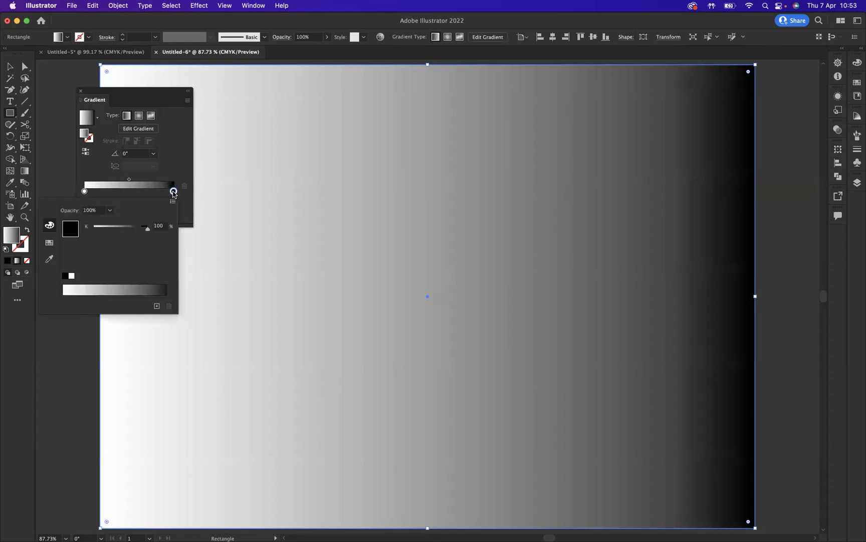
left_click(49, 242)
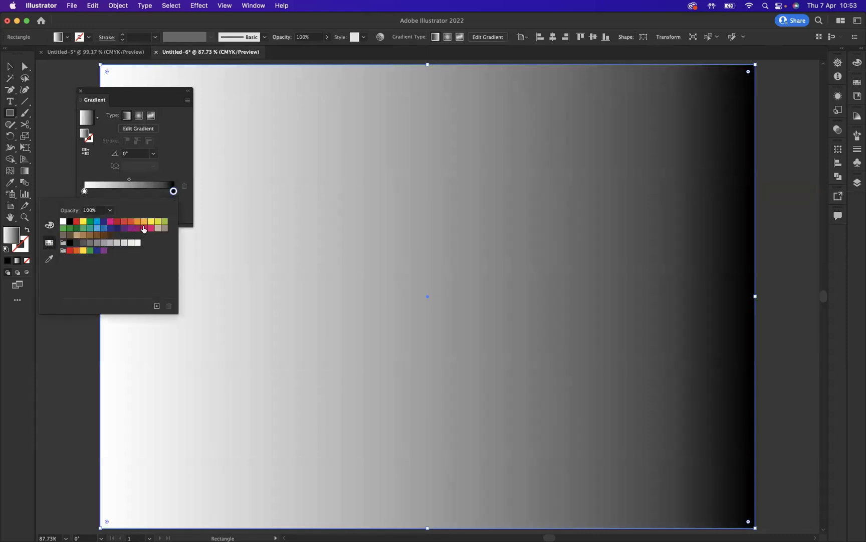
left_click(150, 222)
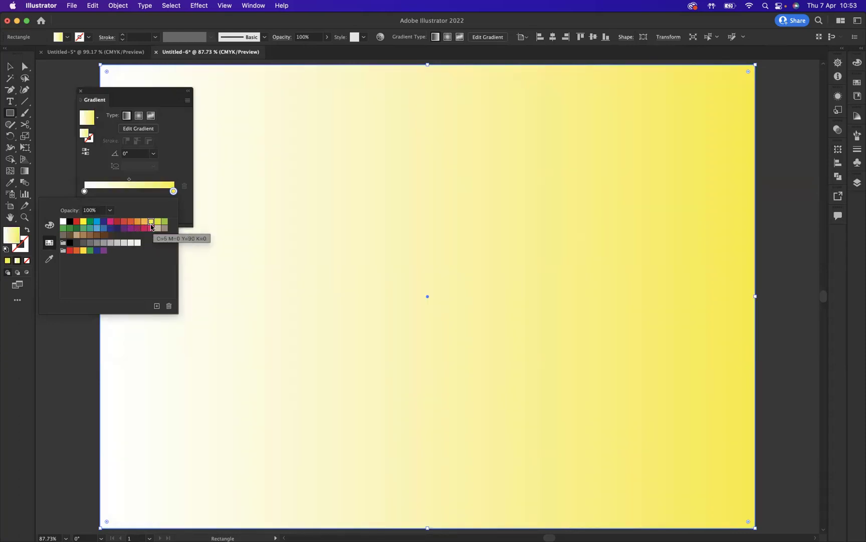
left_click(53, 227)
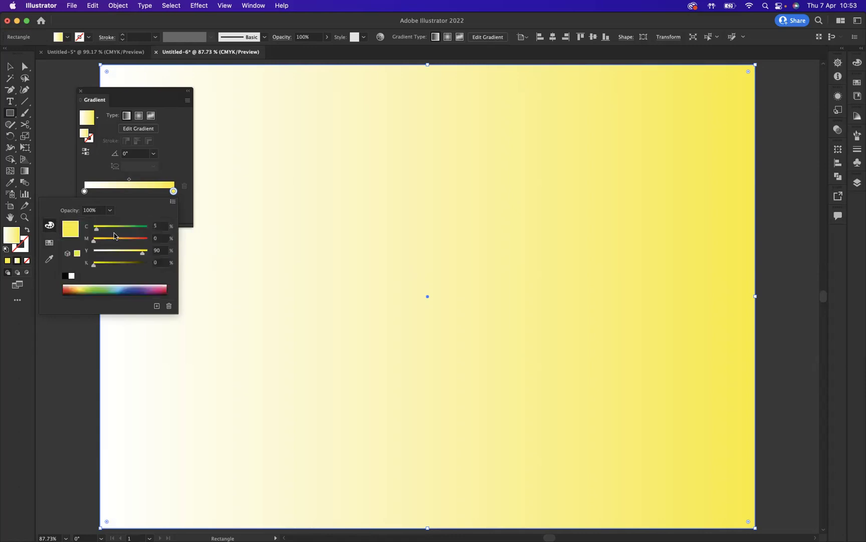
left_click_drag(94, 268, 104, 267)
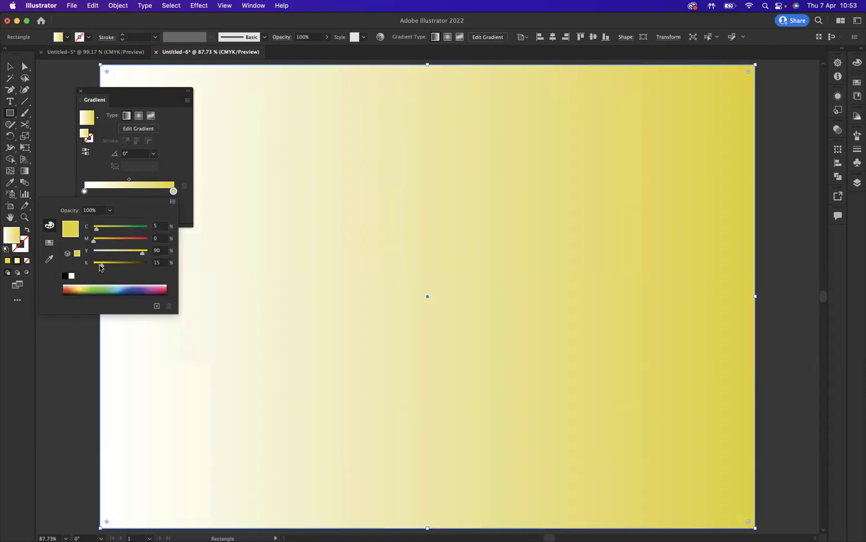
left_click(140, 118)
left_click(140, 118)
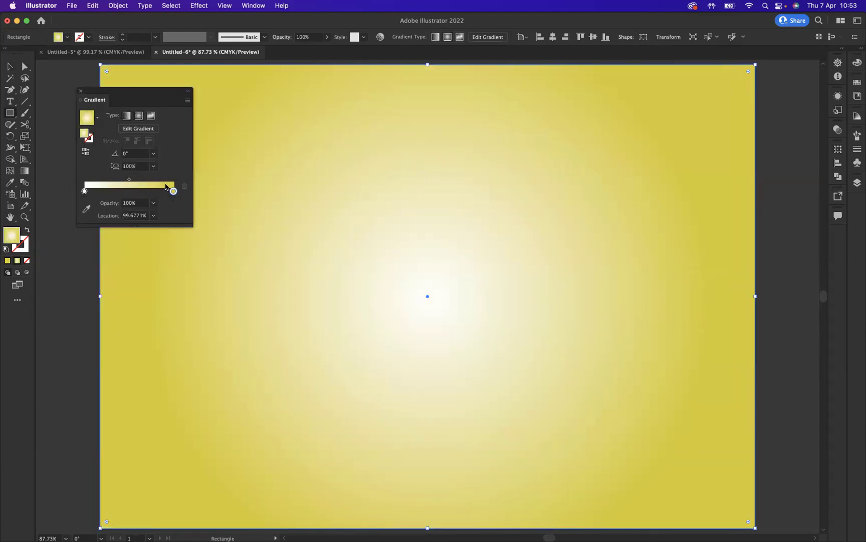
- Lower the outer gradient stop's yellow to 76 for paler edges
left_click(173, 192)
double_click(173, 192)
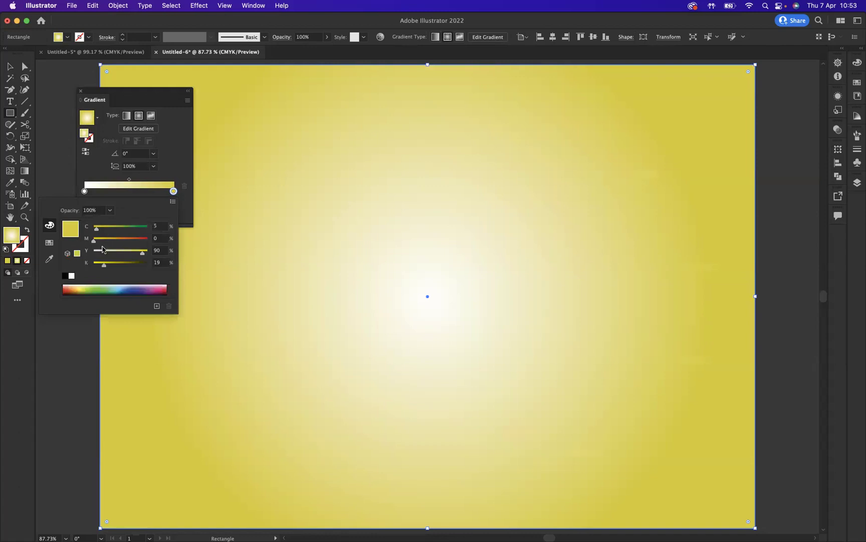
left_click_drag(142, 256, 129, 255)
left_click(169, 137)
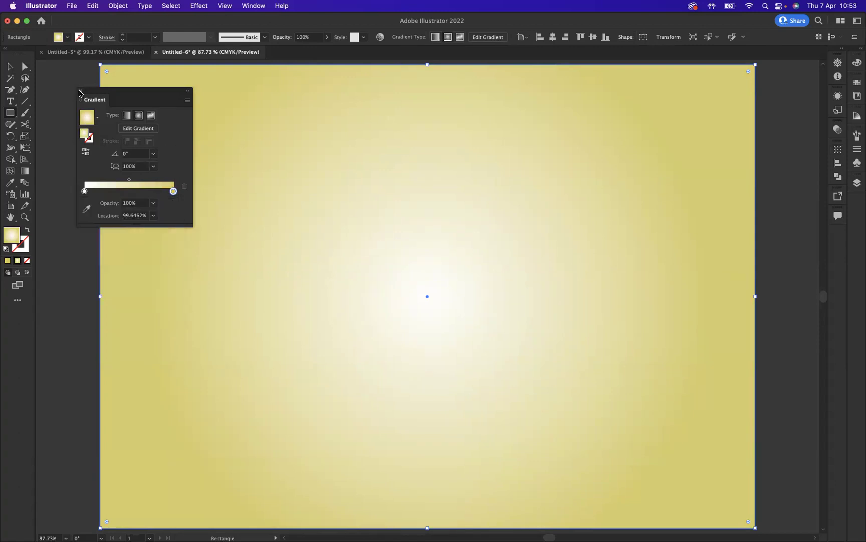
left_click(79, 93)
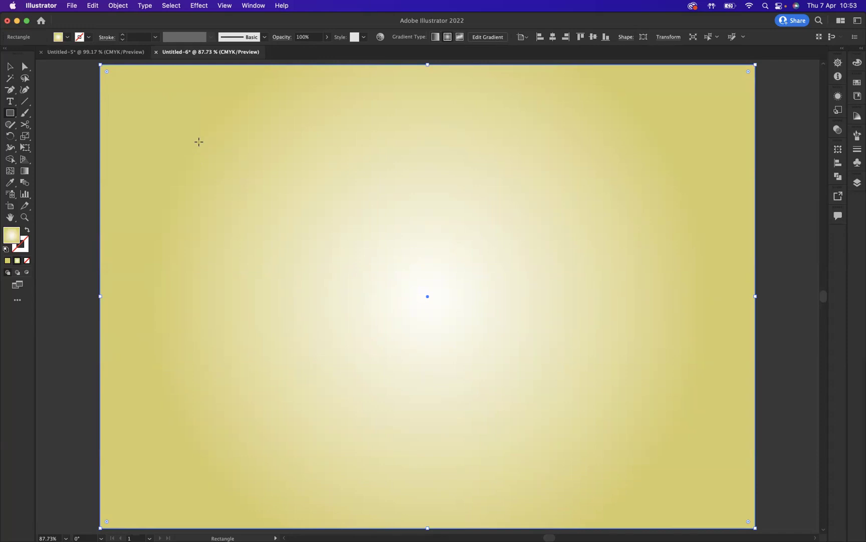
- Send the yellow radial gradient rectangle to the back behind the queen, then deselect it
right_click(199, 142)
mouse_move(237, 335)
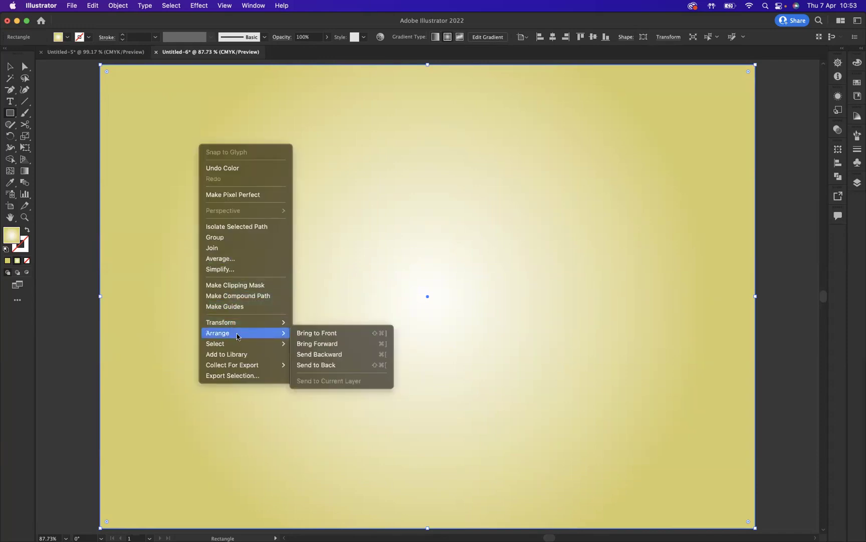
left_click(309, 363)
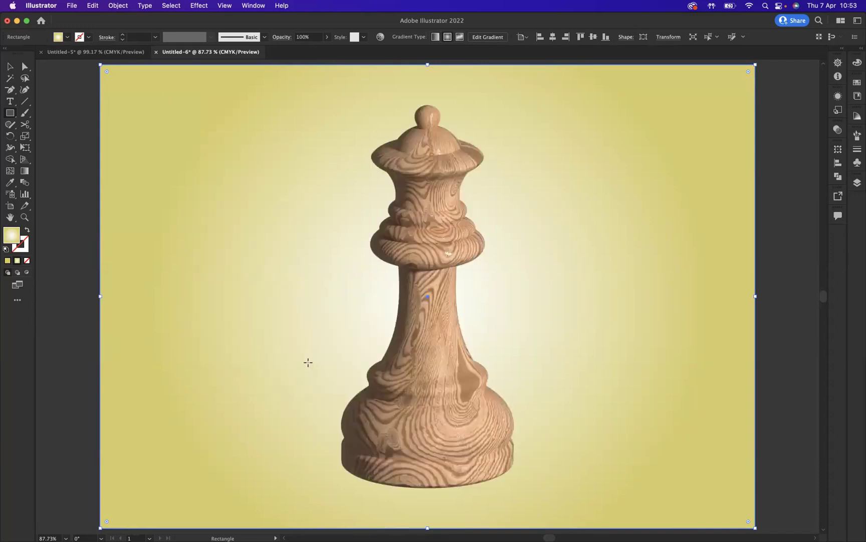
left_click(10, 67)
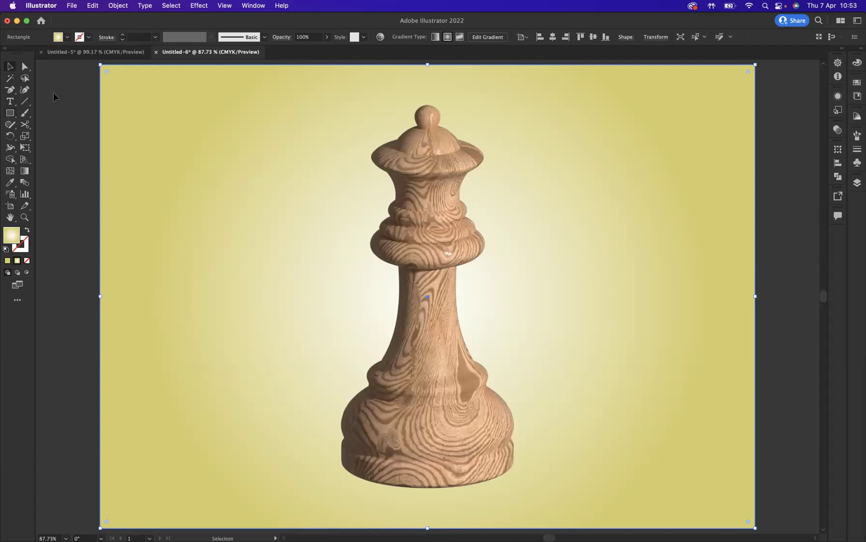
left_click(54, 93)
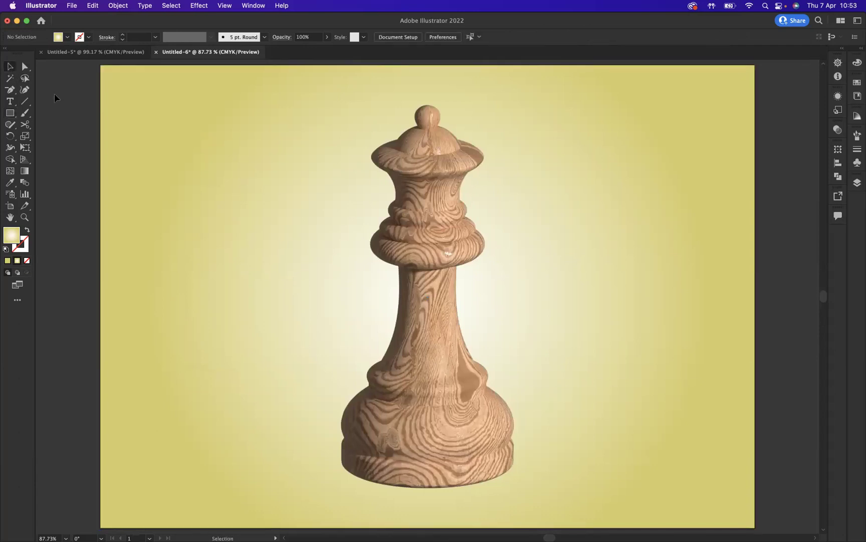
- Show the finished queen in Full Screen Mode with the artboard fitted to the window
key("f")
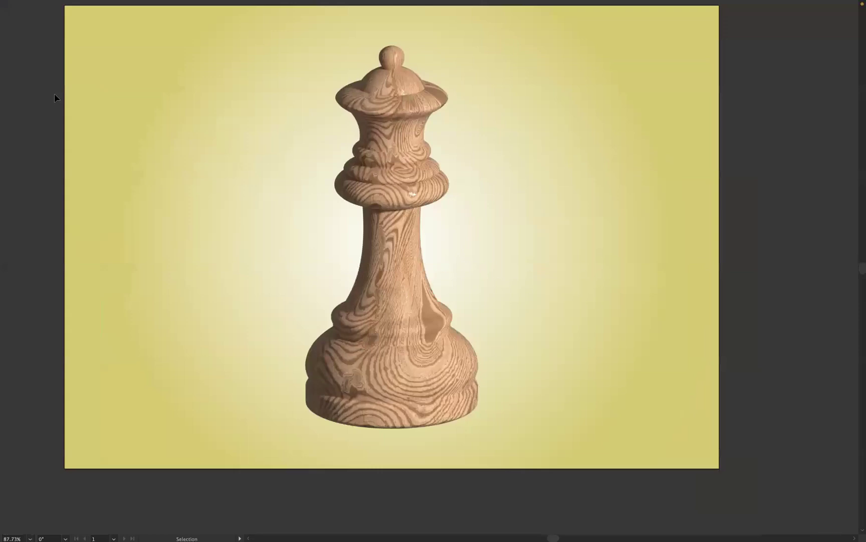
key("super+0")
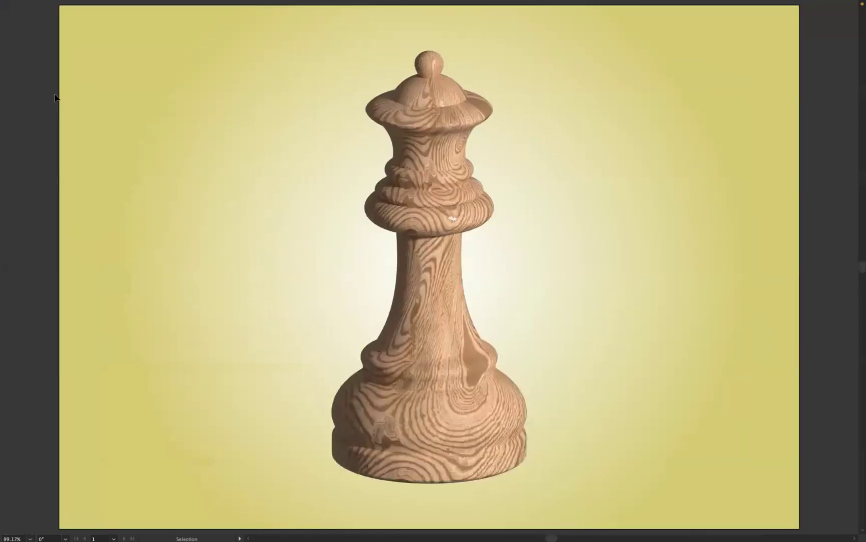